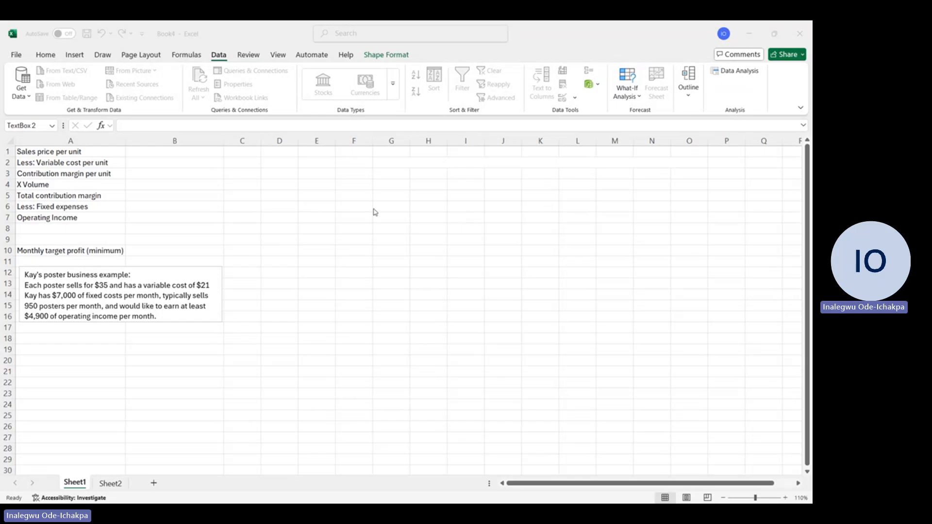
Enter a sales price per unit of 35 in B1 and a variable cost per unit of 21 in B2
{"action": "left_click", "coordinate": [123, 316]}
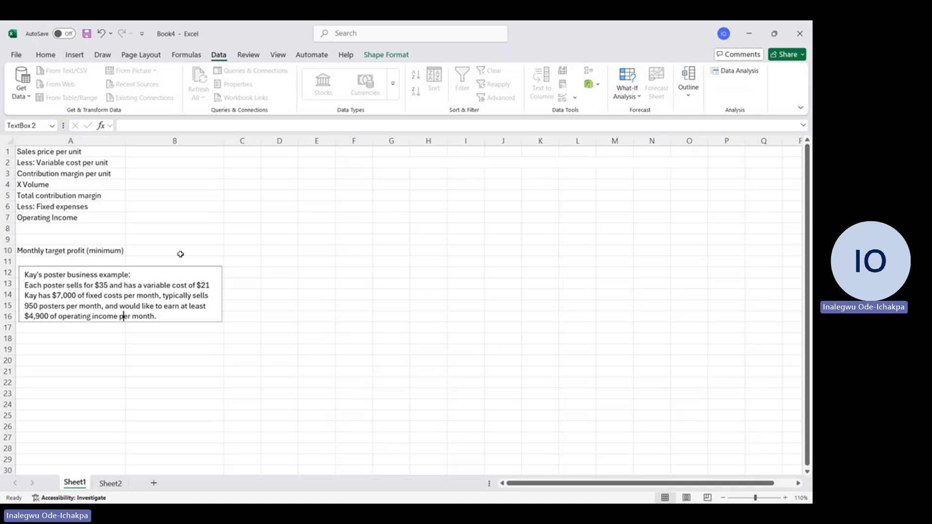
{"action": "scroll", "coordinate": [182, 249], "scroll_direction": "up", "scroll_amount": 1}
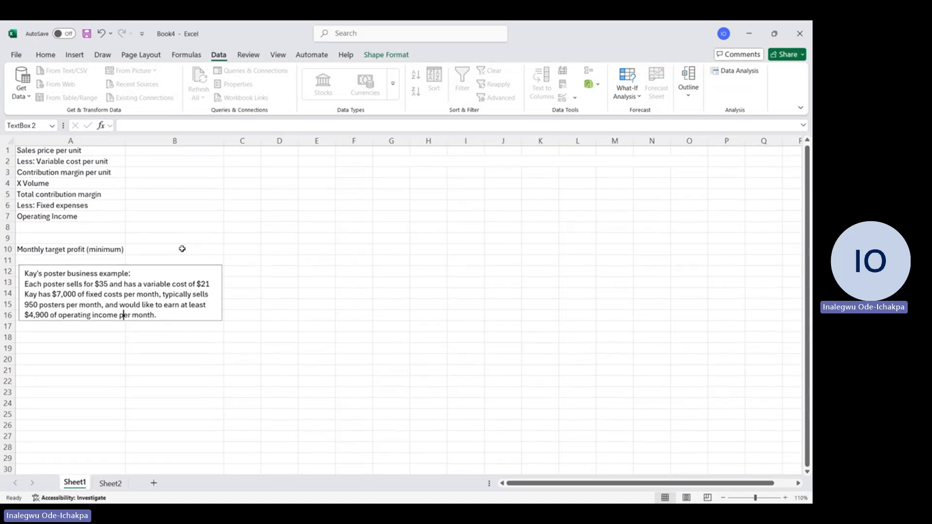
{"action": "left_click", "coordinate": [160, 152]}
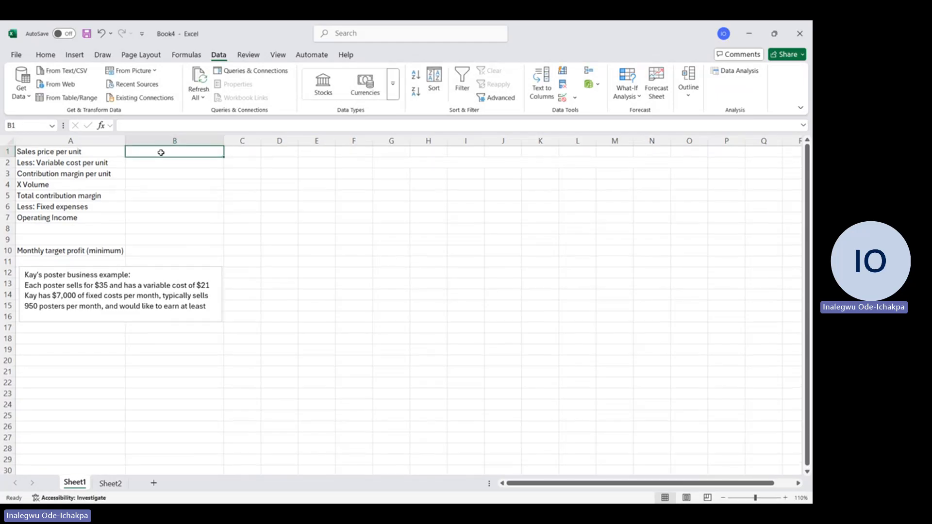
{"action": "type", "text": "21"}
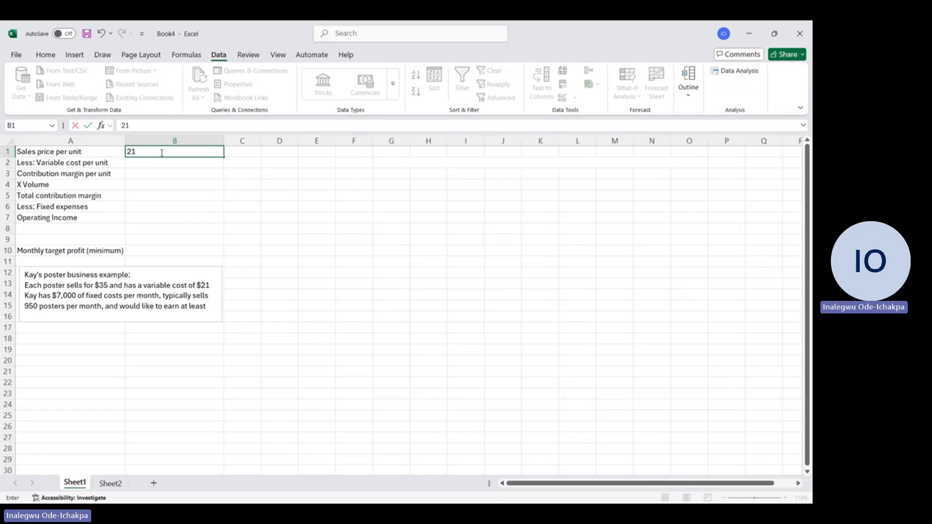
{"action": "left_click", "coordinate": [167, 163]}
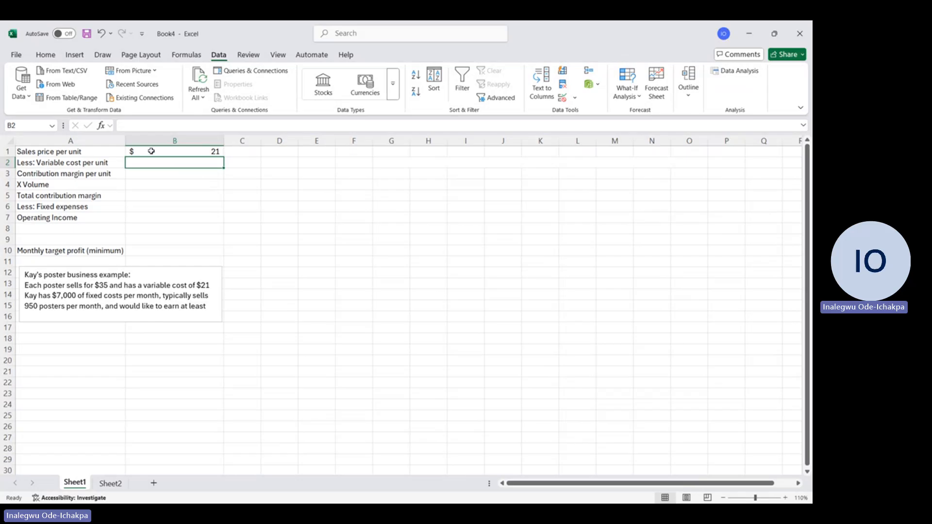
{"action": "left_click", "coordinate": [151, 151]}
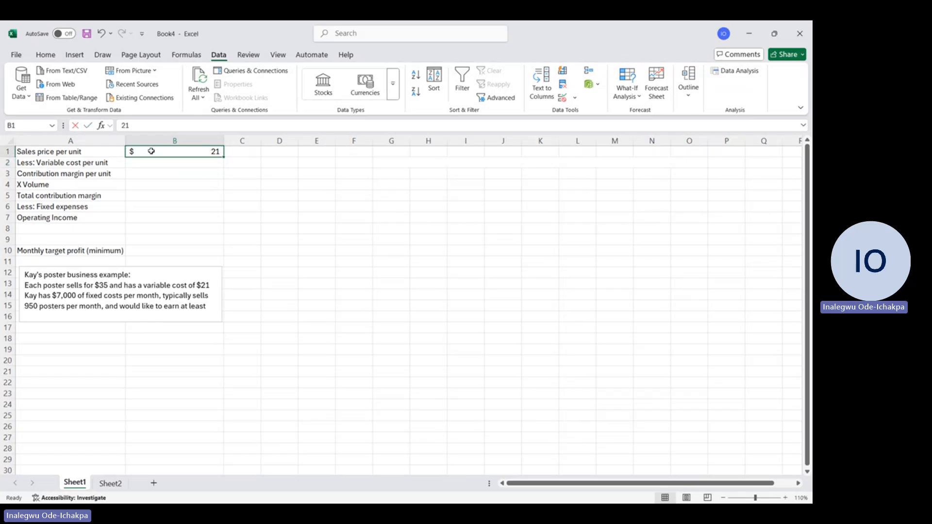
{"action": "type", "text": "35"}
{"action": "key", "text": "Return"}
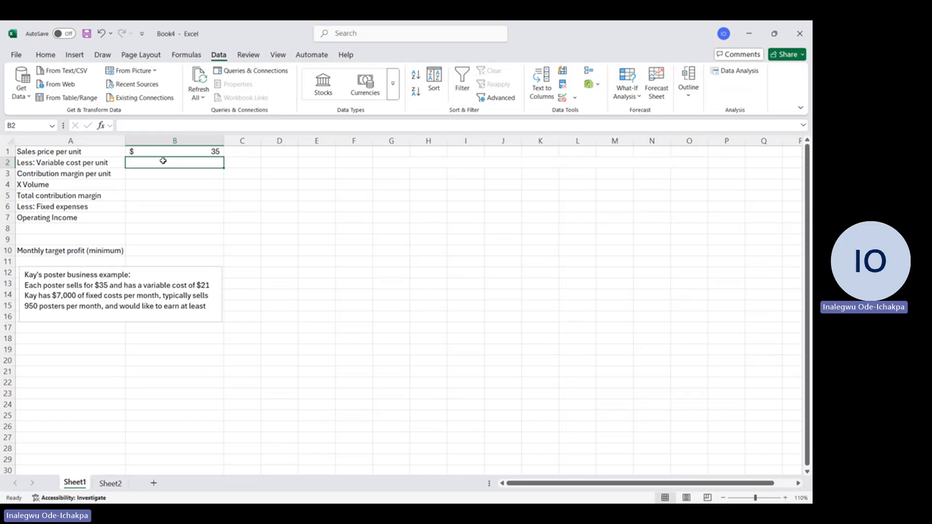
{"action": "type", "text": "21"}
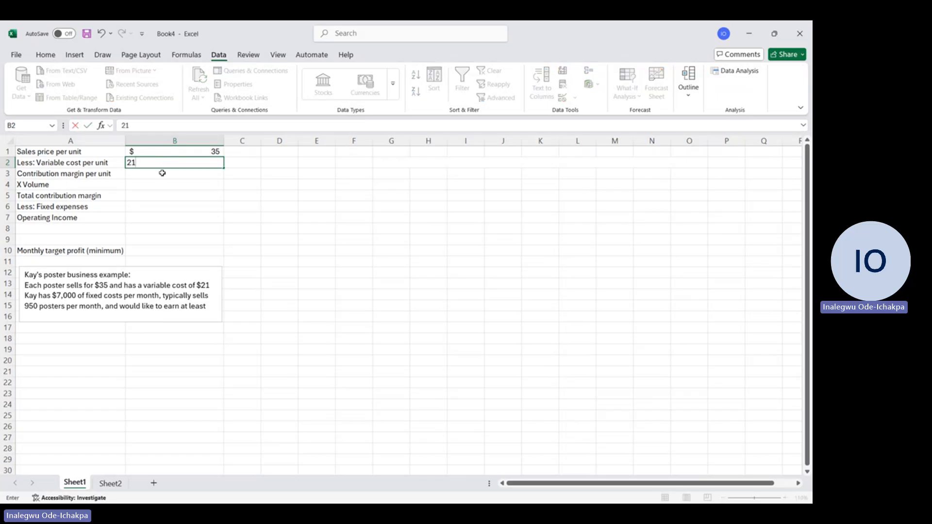
Calculate the contribution margin per unit in B3 with the formula =B1-B2
{"action": "left_click", "coordinate": [162, 173]}
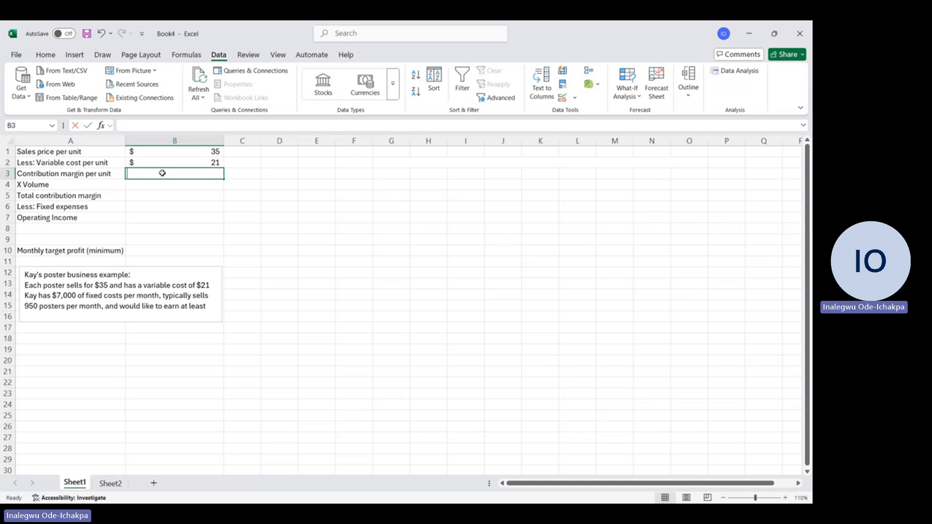
{"action": "type", "text": "="}
{"action": "left_click", "coordinate": [188, 151]}
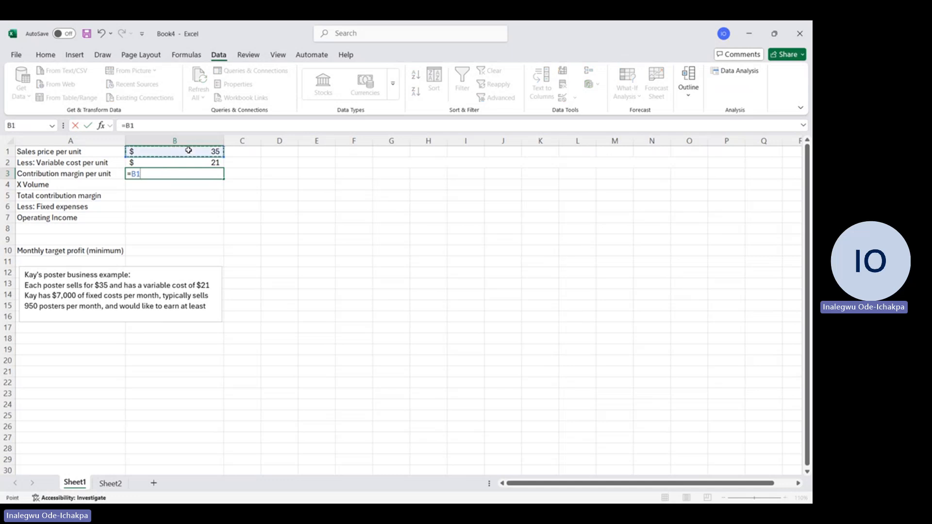
{"action": "type", "text": "-"}
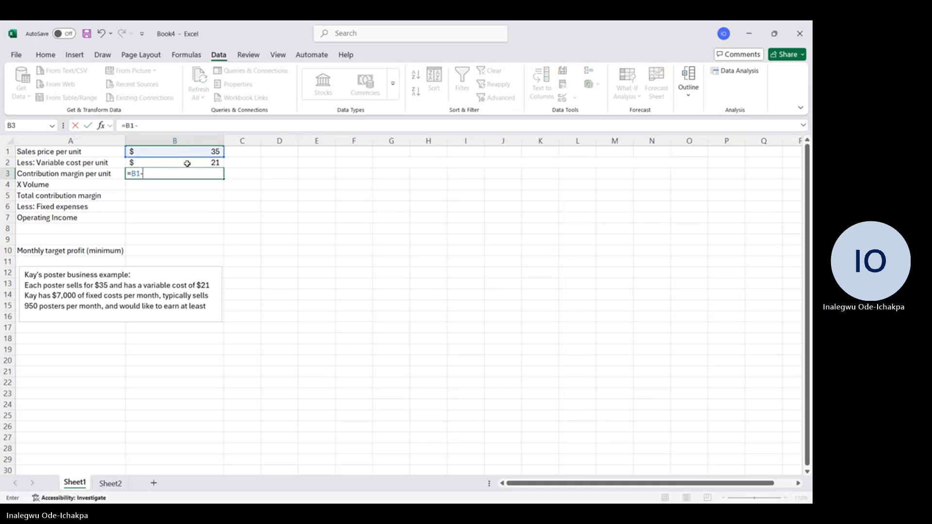
{"action": "left_click", "coordinate": [187, 163]}
{"action": "key", "text": "Return"}
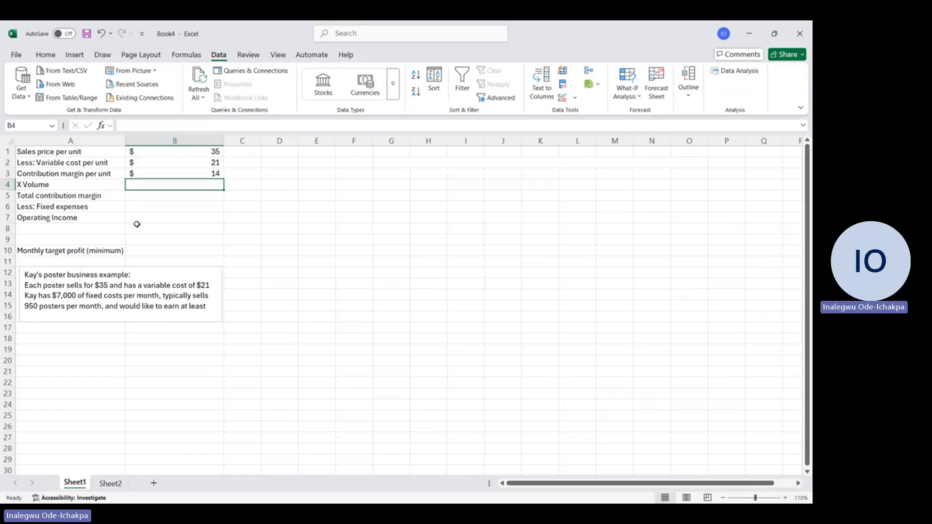
Enter a volume of 950 in B4 and calculate the total contribution margin in B5 with =B3*B4
{"action": "type", "text": "950"}
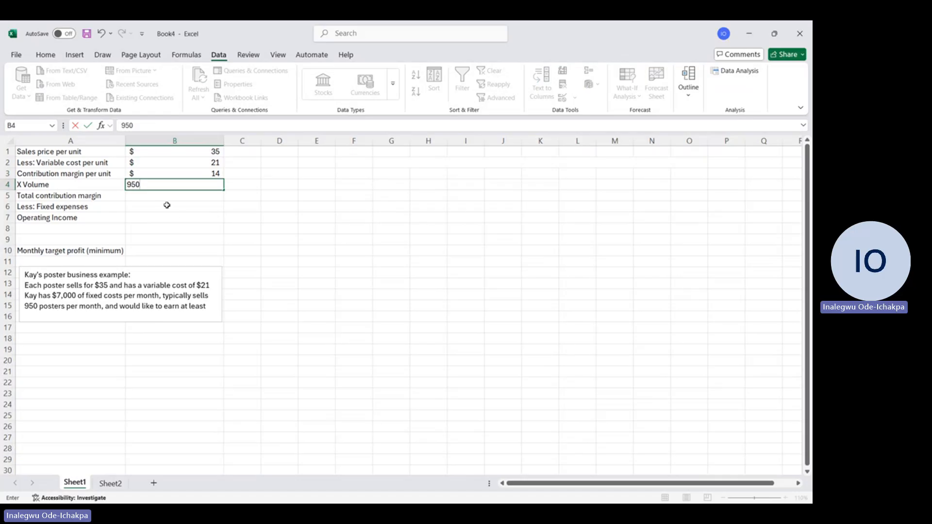
{"action": "left_click", "coordinate": [190, 208]}
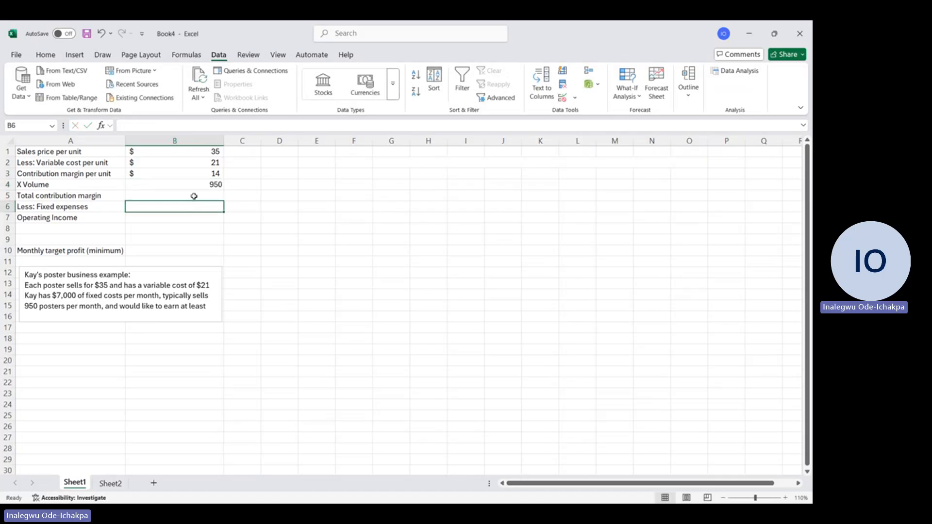
{"action": "left_click", "coordinate": [186, 197]}
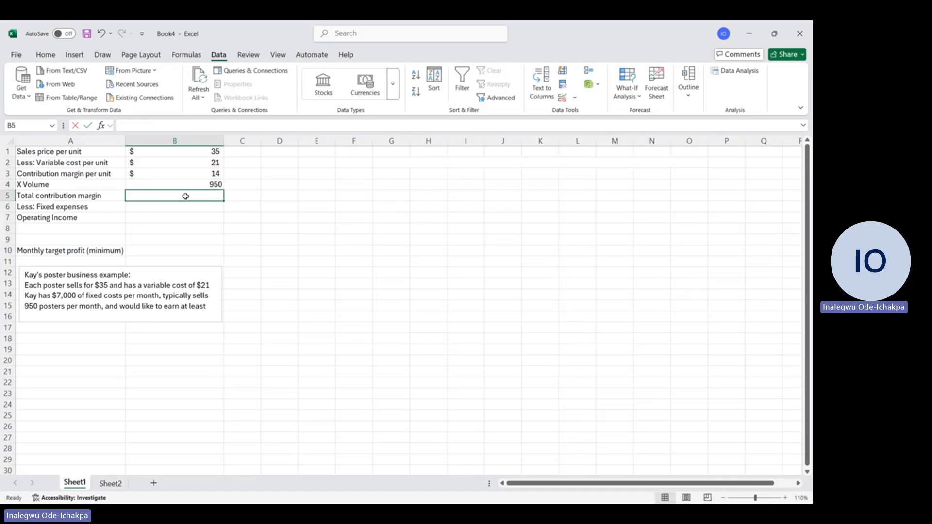
{"action": "type", "text": "="}
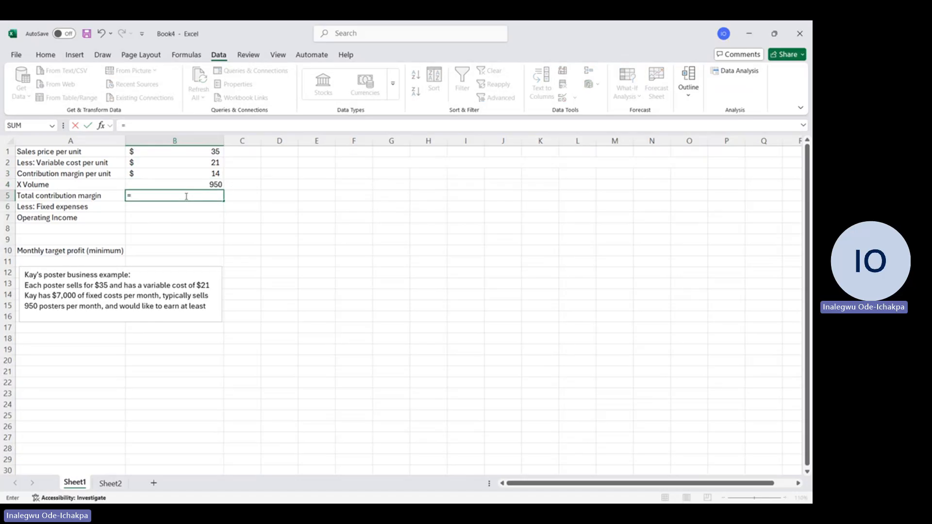
{"action": "left_click", "coordinate": [214, 175]}
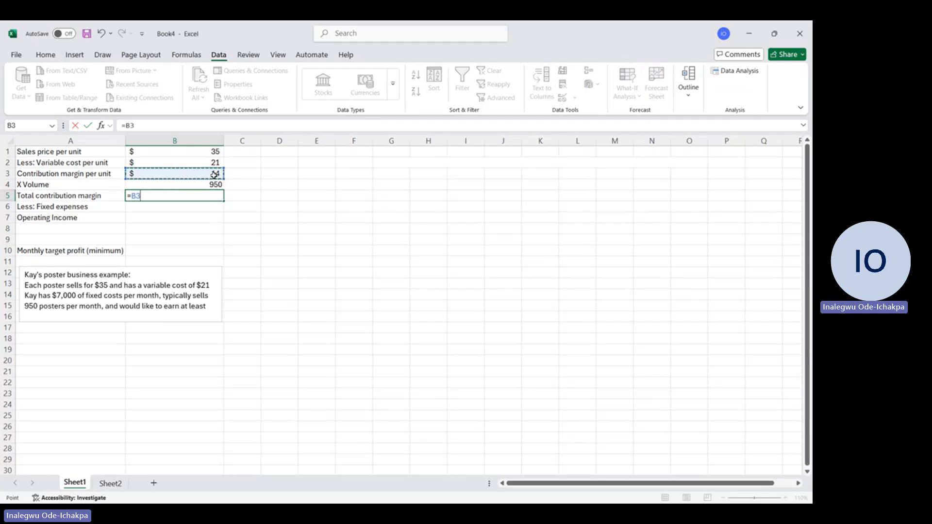
{"action": "type", "text": "*"}
{"action": "left_click", "coordinate": [218, 185]}
{"action": "key", "text": "Return"}
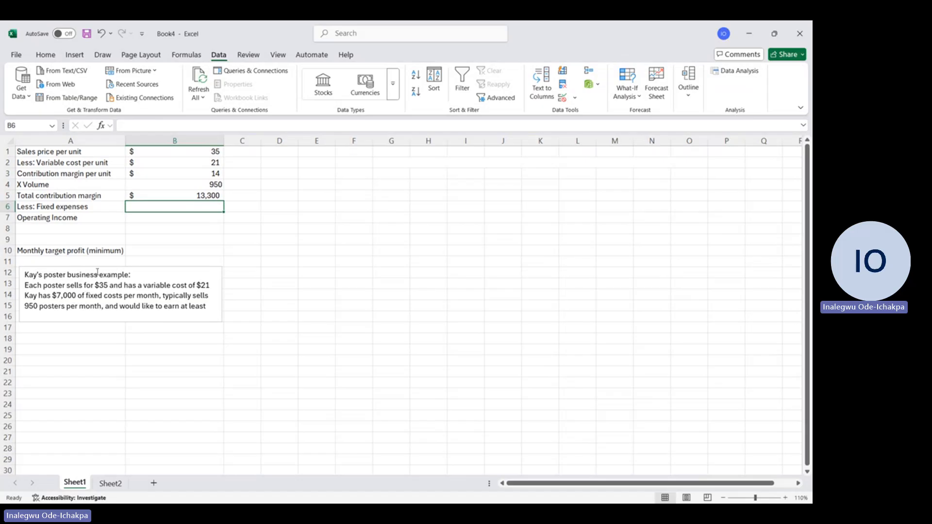
Enter fixed expenses of 7000 in B6 and calculate the operating income in B7 with =B5-B6
{"action": "type", "text": "7000"}
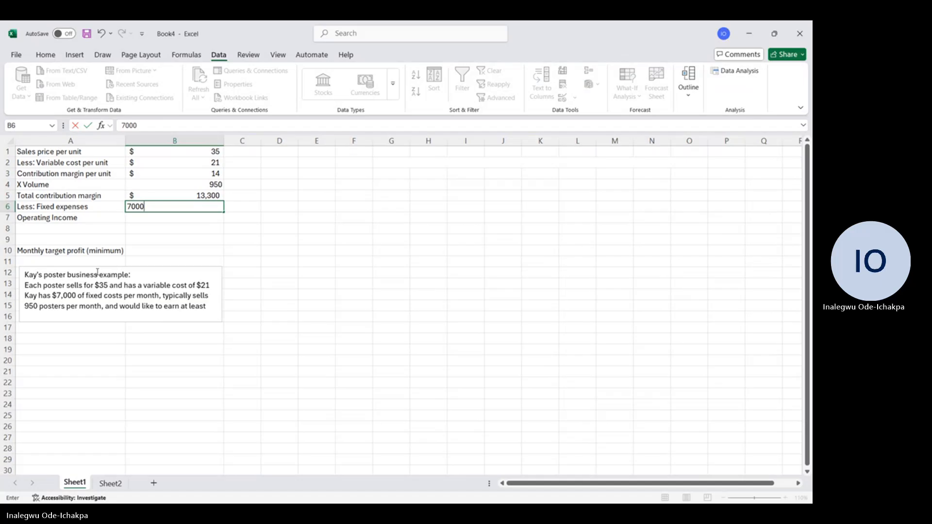
{"action": "left_click", "coordinate": [164, 218]}
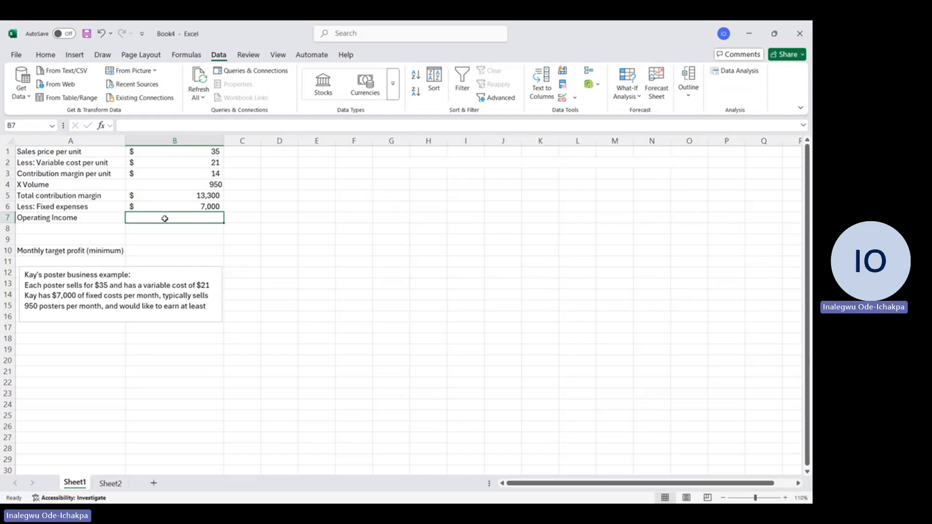
{"action": "type", "text": "="}
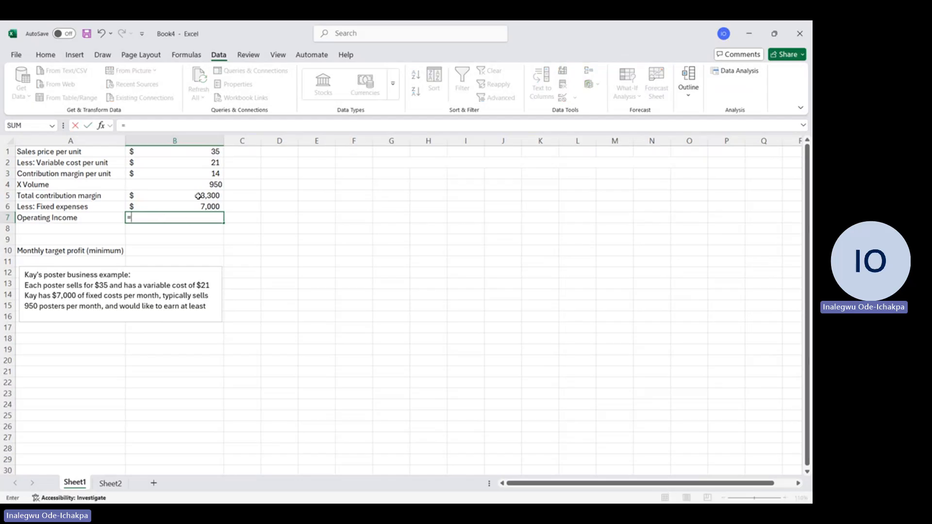
{"action": "left_click", "coordinate": [198, 194]}
{"action": "type", "text": "-"}
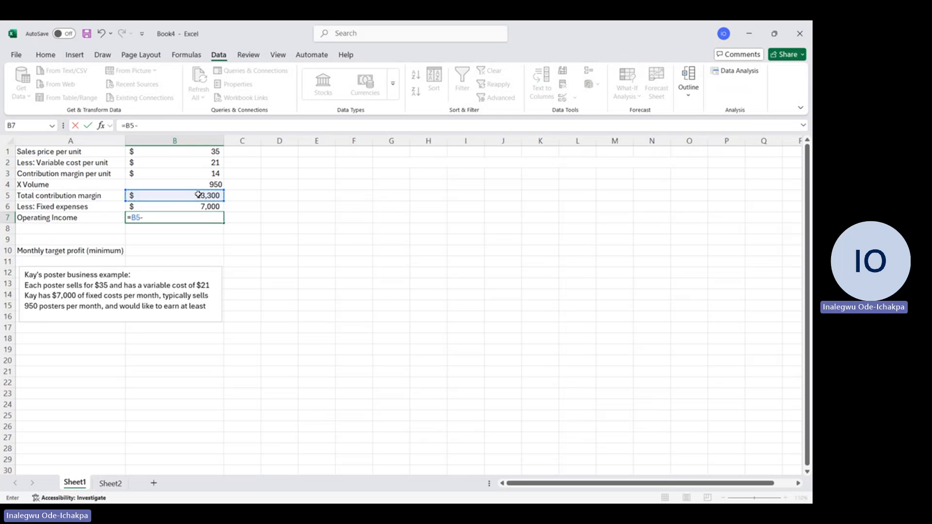
{"action": "left_click", "coordinate": [202, 207]}
{"action": "key", "text": "Return"}
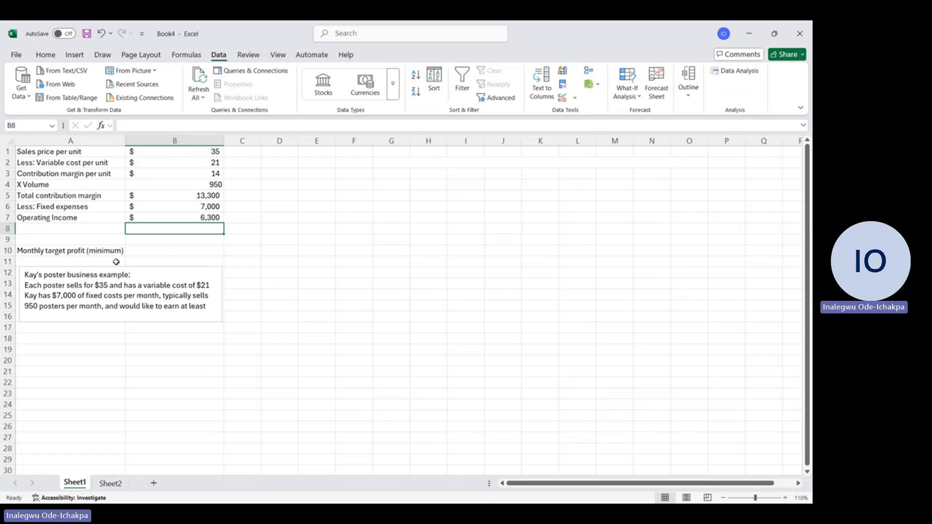
Enter 4899 as the minimum monthly target profit in B10
{"action": "left_click", "coordinate": [159, 295]}
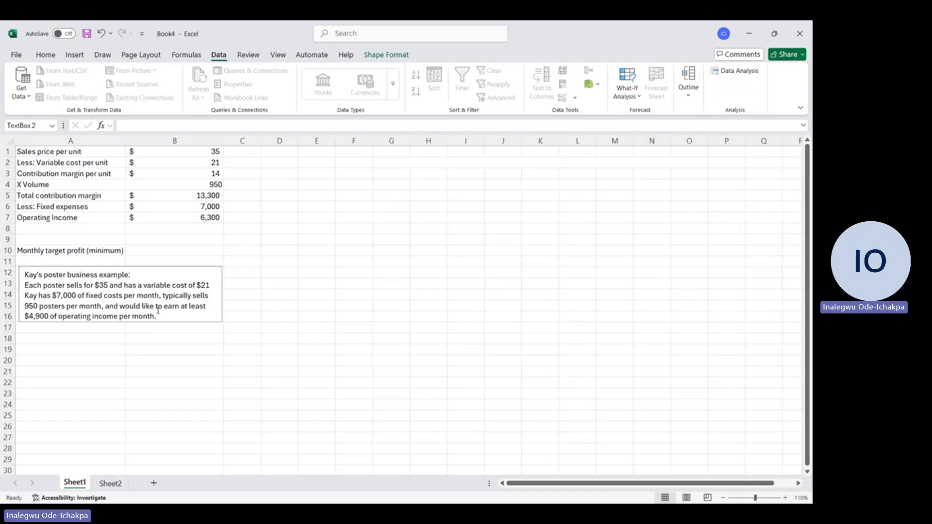
{"action": "left_click", "coordinate": [163, 253]}
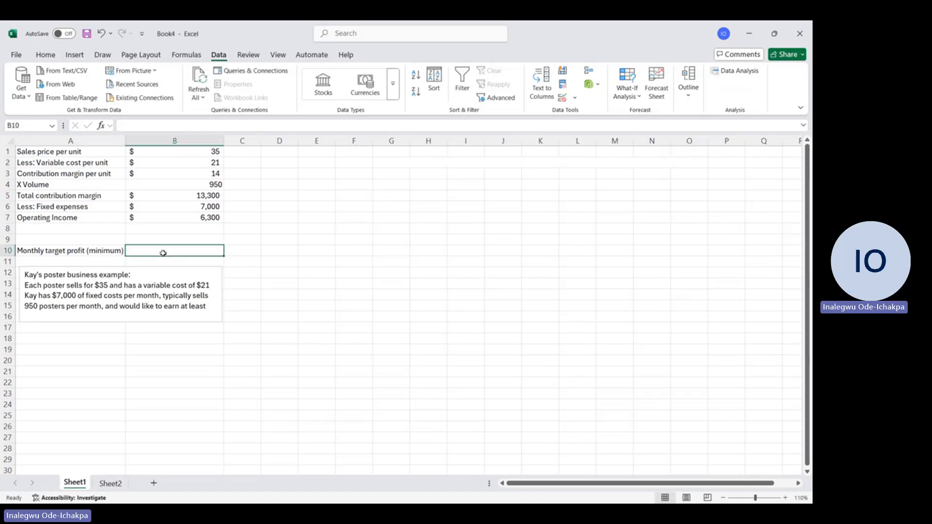
{"action": "type", "text": "4899"}
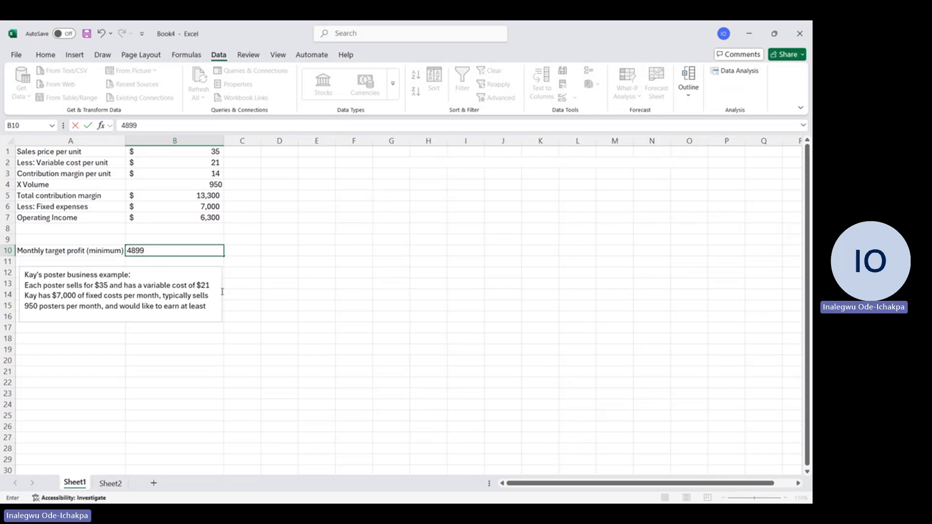
{"action": "left_click", "coordinate": [260, 282]}
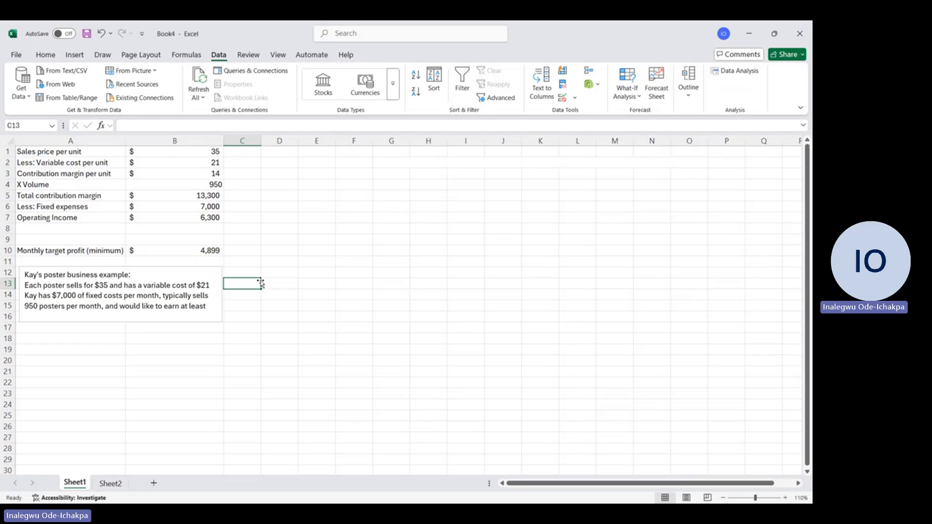
Set the volume in B4 to 600 to test its effect on operating income
{"action": "left_click", "coordinate": [155, 297]}
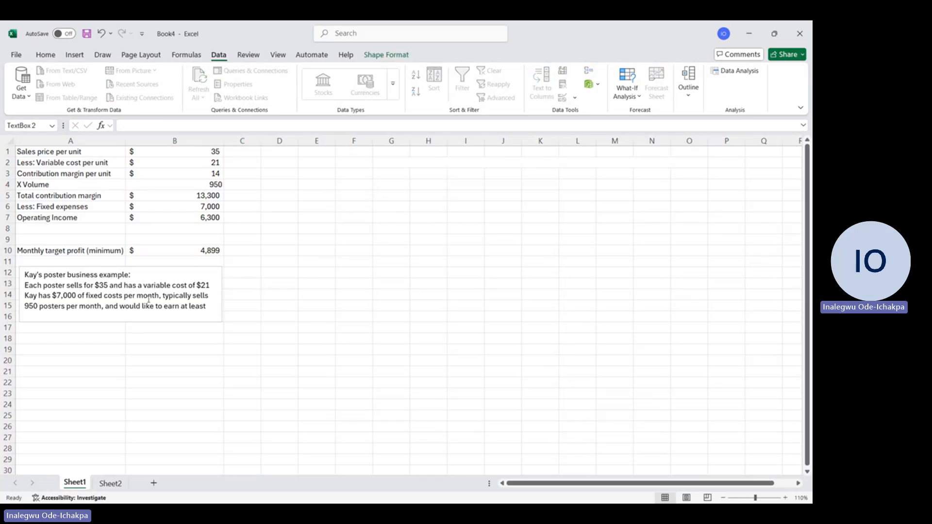
{"action": "left_click", "coordinate": [122, 297]}
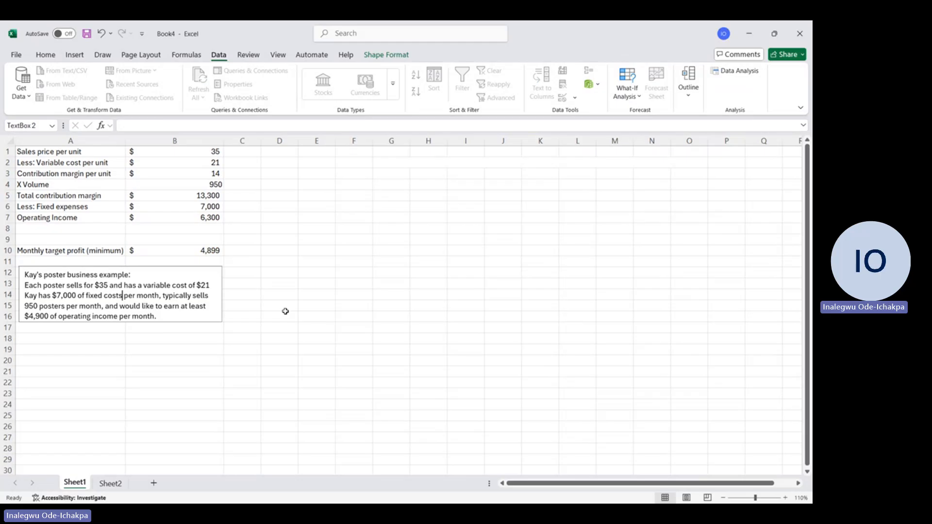
{"action": "left_click", "coordinate": [172, 187]}
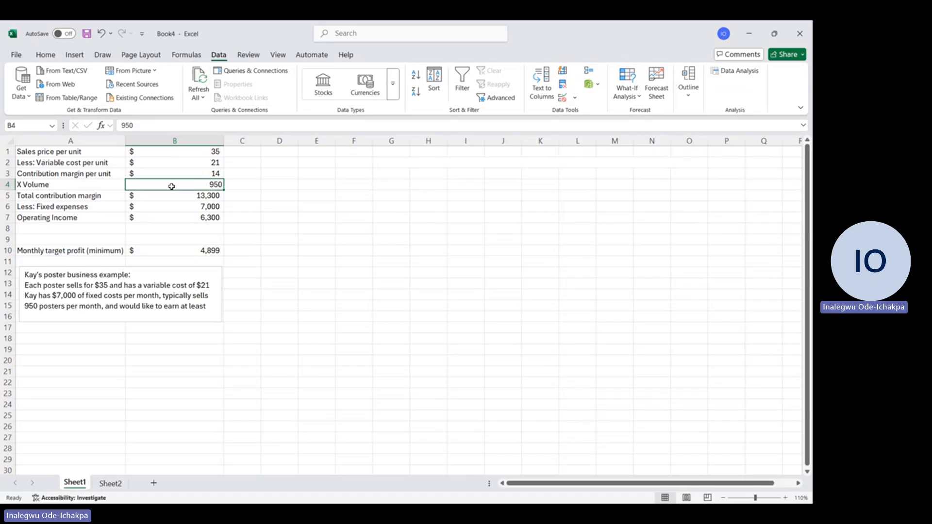
{"action": "type", "text": "600"}
{"action": "left_click", "coordinate": [313, 222]}
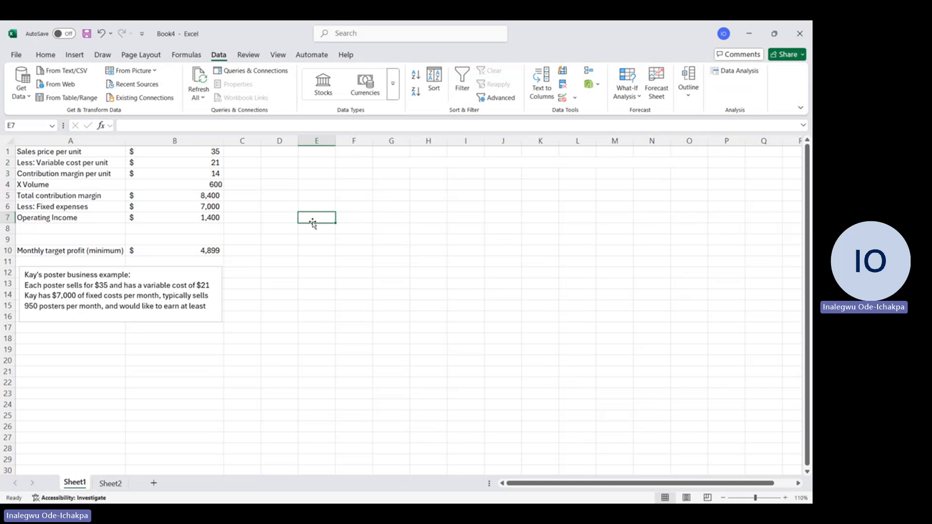
Set the volume in B4 to 300 to test a lower sales level
{"action": "left_click", "coordinate": [159, 296]}
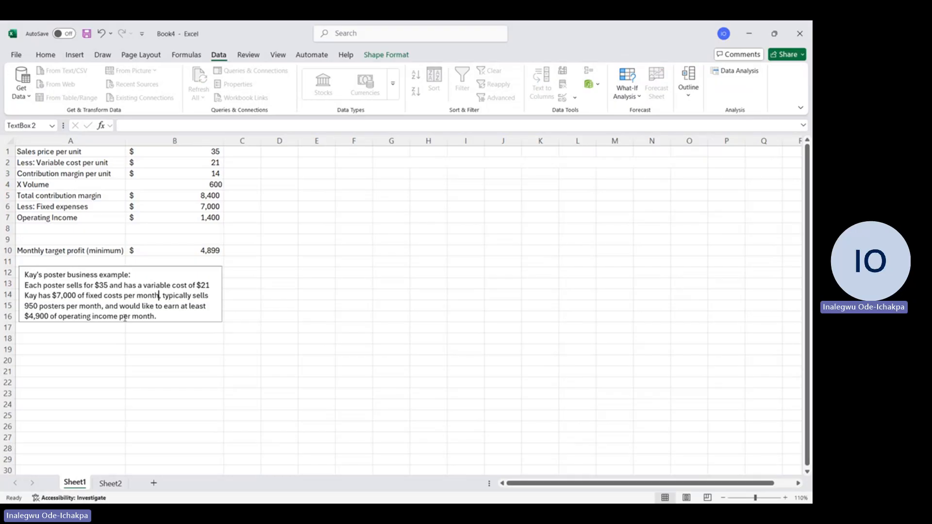
{"action": "left_click", "coordinate": [217, 185]}
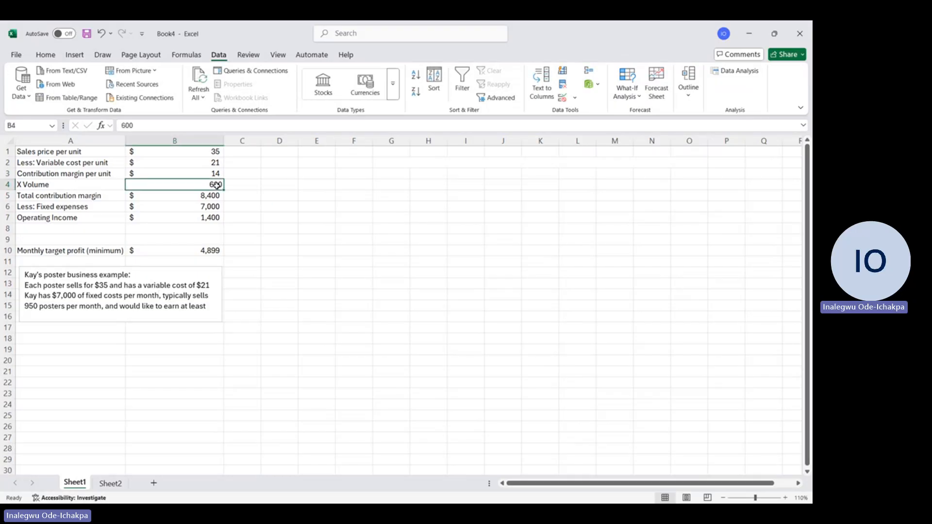
{"action": "type", "text": "300"}
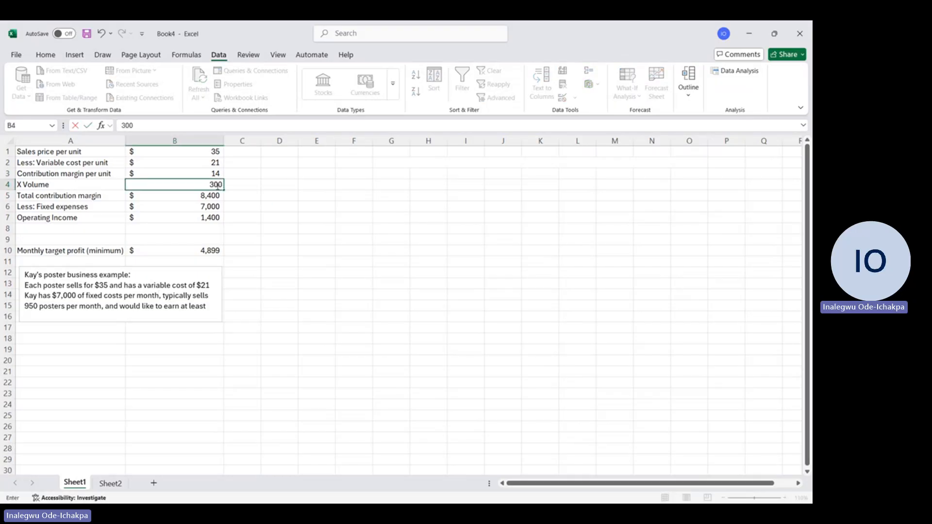
{"action": "left_click", "coordinate": [233, 217]}
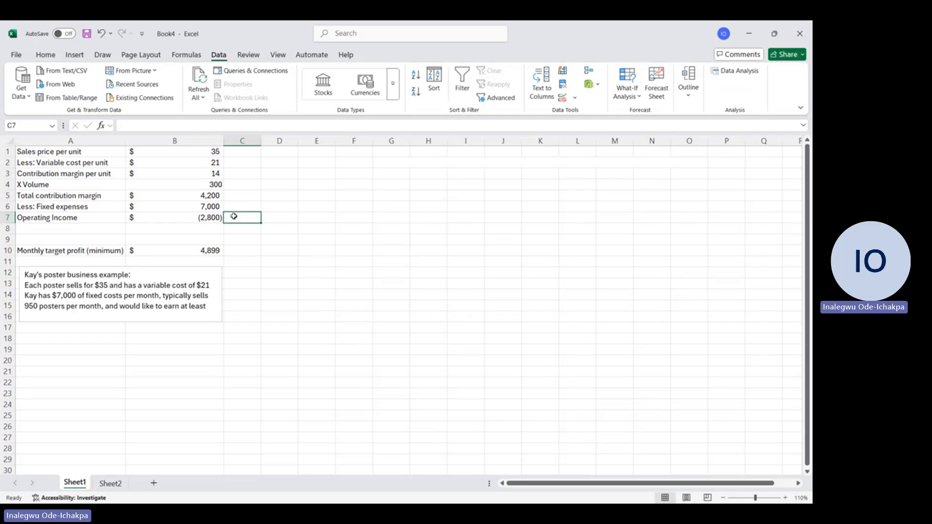
Set the volume in B4 to 500 to test its effect on operating income
{"action": "left_click", "coordinate": [203, 184]}
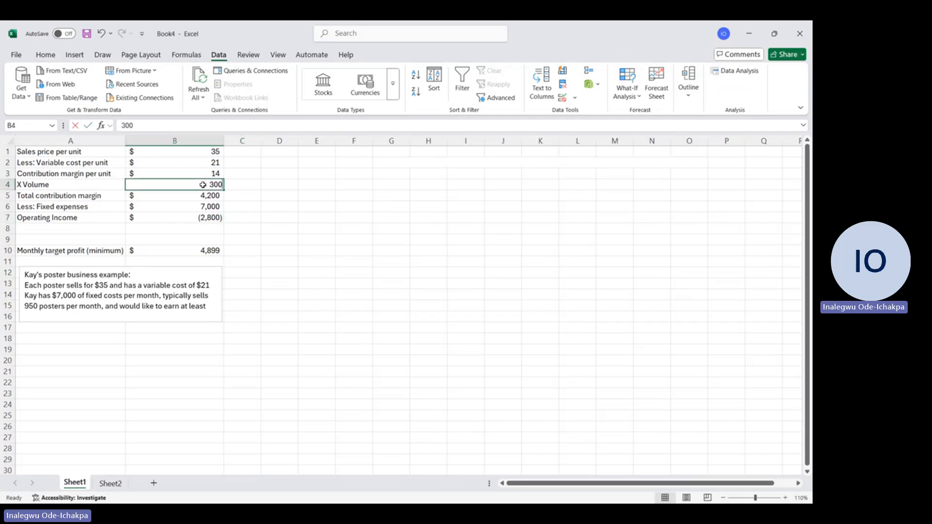
{"action": "type", "text": "500"}
{"action": "left_click", "coordinate": [265, 245]}
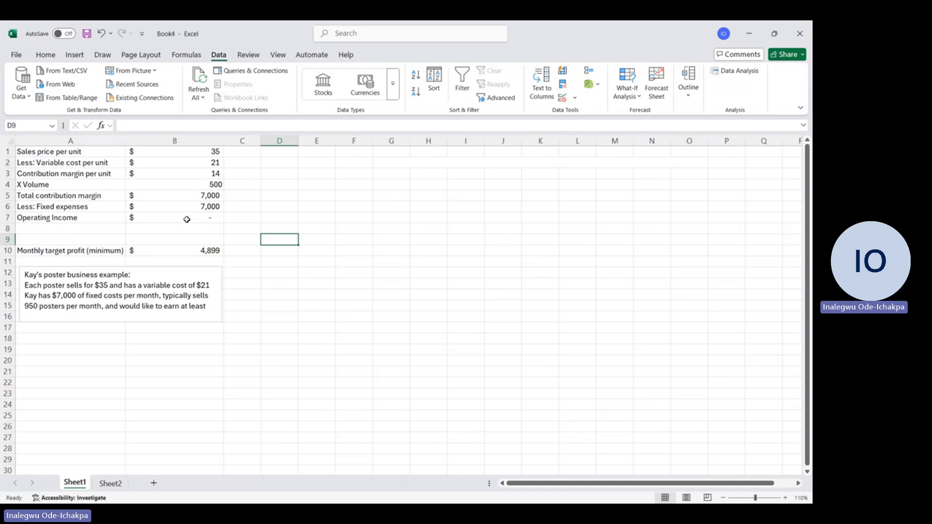
Set the volume in B4 to 950, the typical number of posters sold per month
{"action": "left_click", "coordinate": [204, 184]}
{"action": "type", "text": "950"}
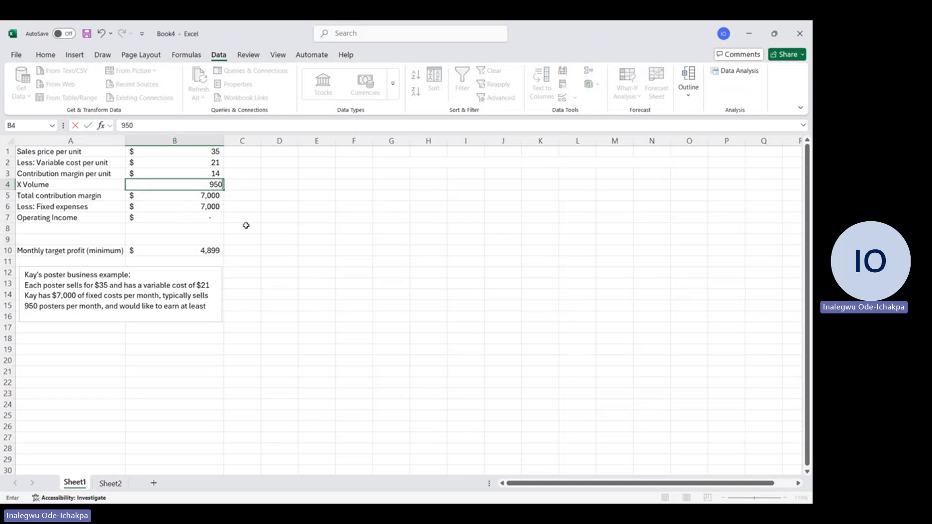
{"action": "left_click", "coordinate": [290, 226]}
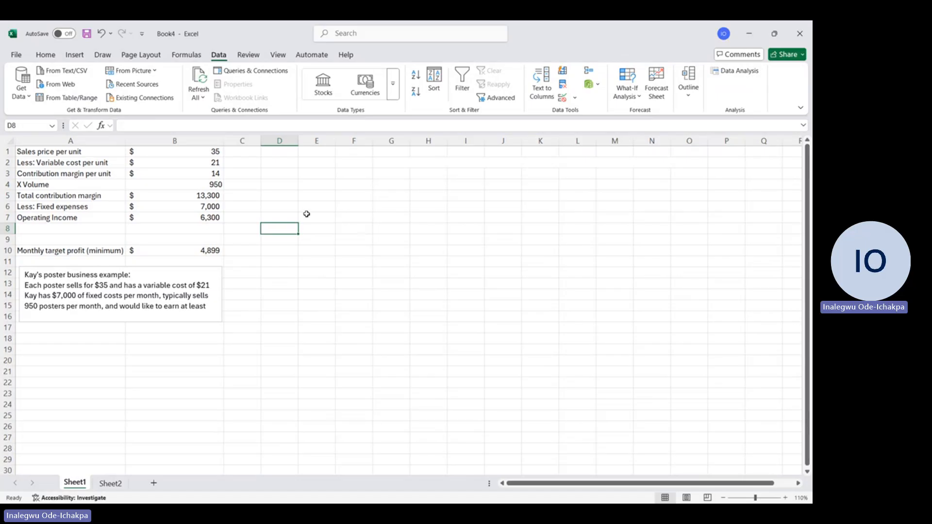
Enter the title "Profit Outcomes at Different Sales Prices and Volumes (shade cells greater than the target profit)" in the merged cell G2:O2
{"action": "left_click", "coordinate": [417, 164]}
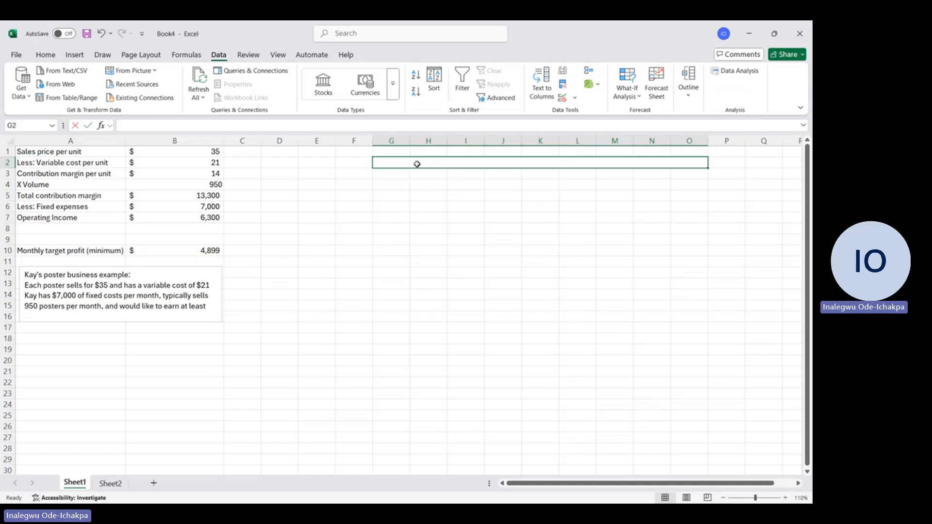
{"action": "type", "text": "Profit"}
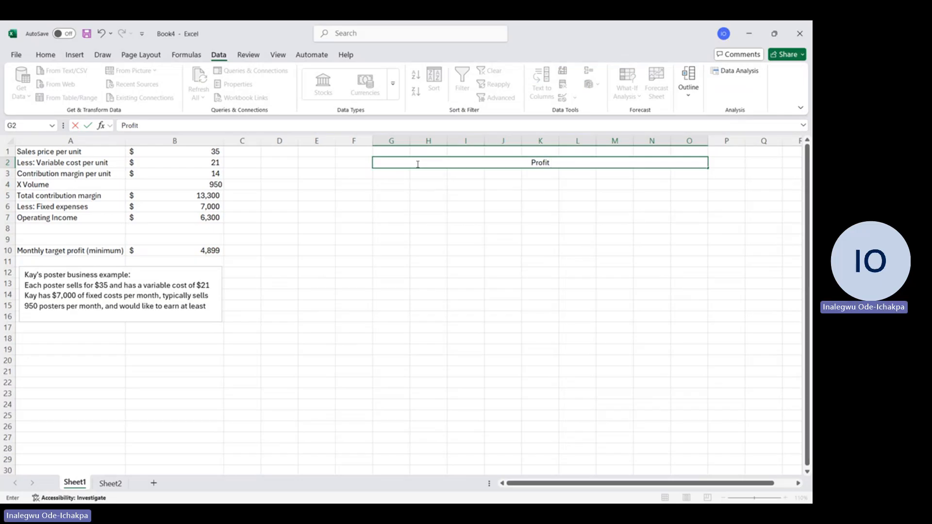
{"action": "type", "text": " Out"}
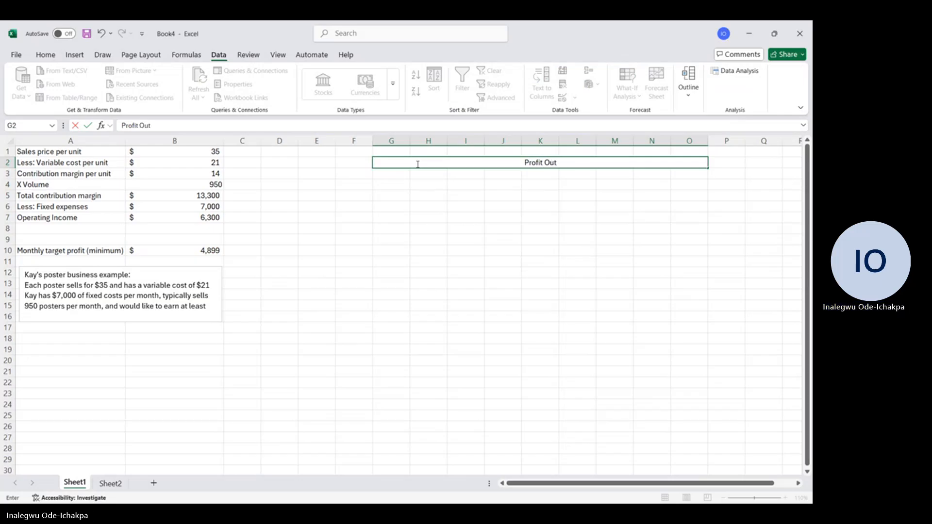
{"action": "type", "text": "comes"}
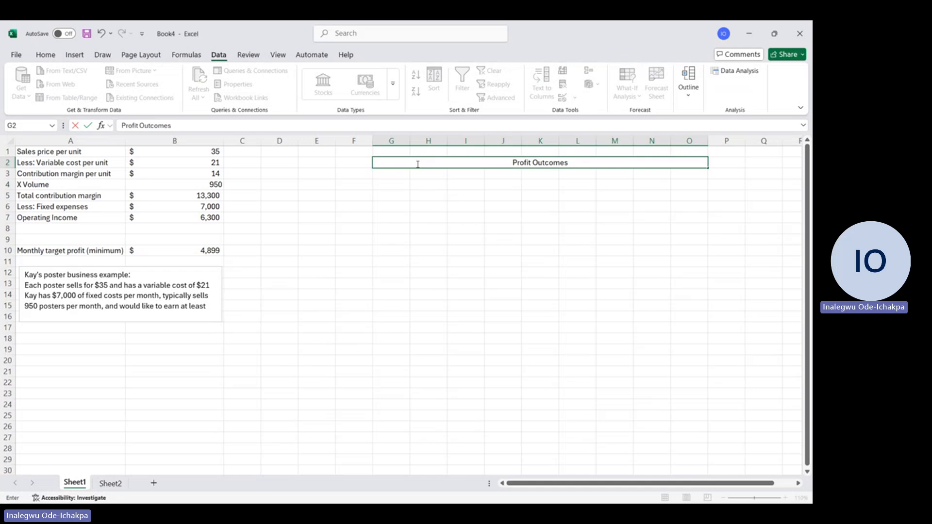
{"action": "type", "text": " at"}
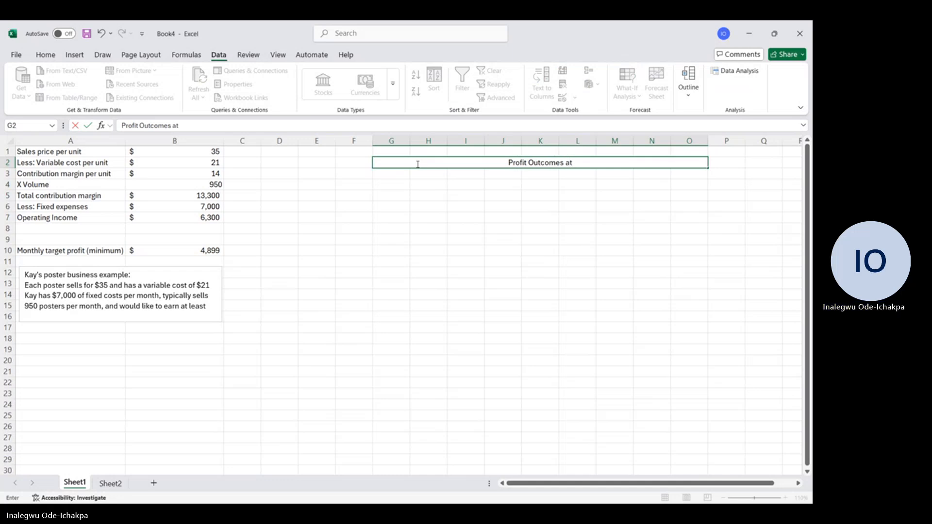
{"action": "type", "text": " Different"}
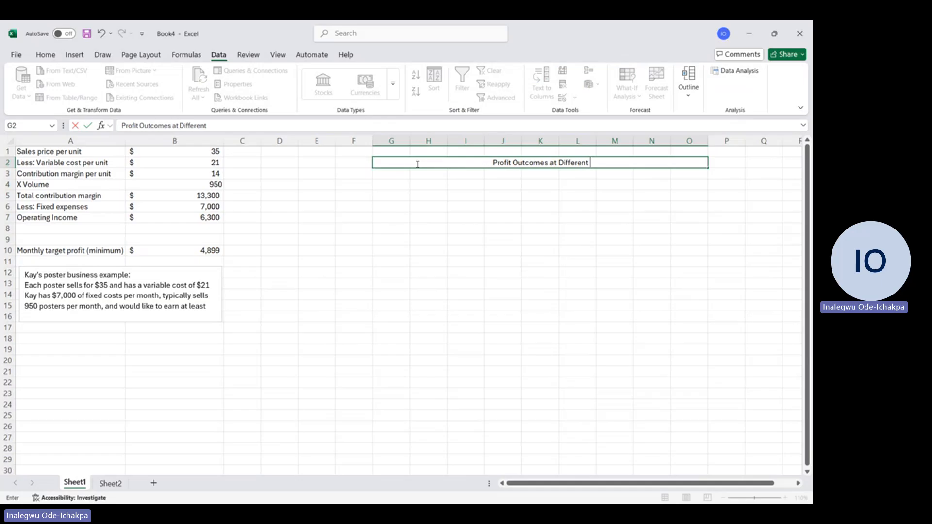
{"action": "type", "text": " Sales"}
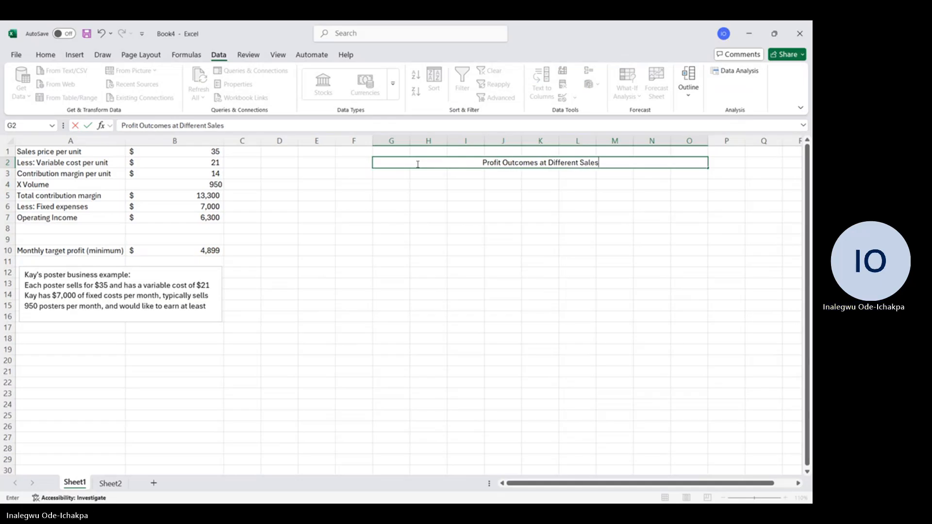
{"action": "type", "text": " Pro"}
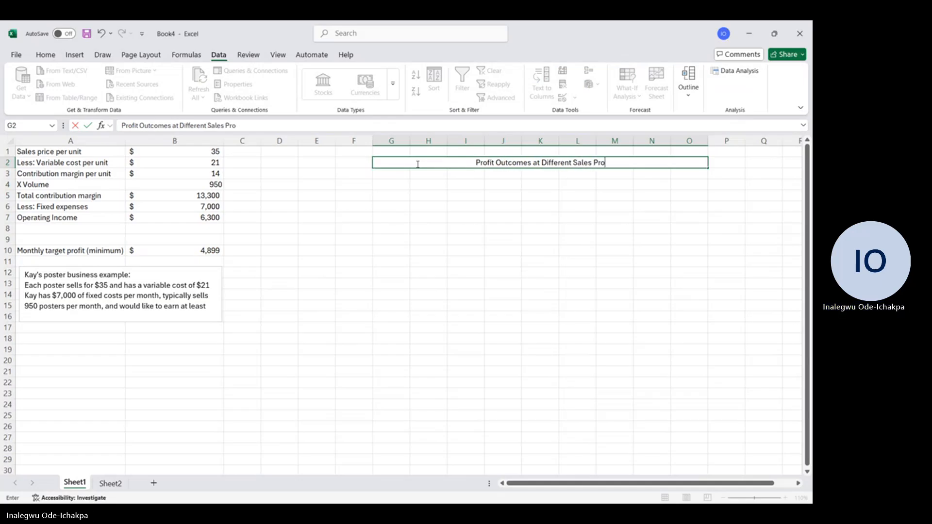
{"action": "key", "text": "BackSpace"}
{"action": "type", "text": "ices "}
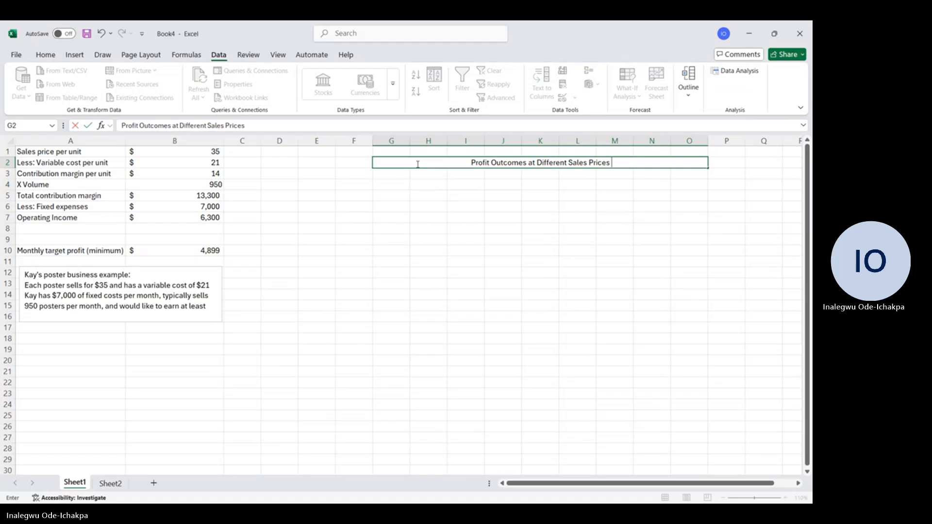
{"action": "type", "text": "and V"}
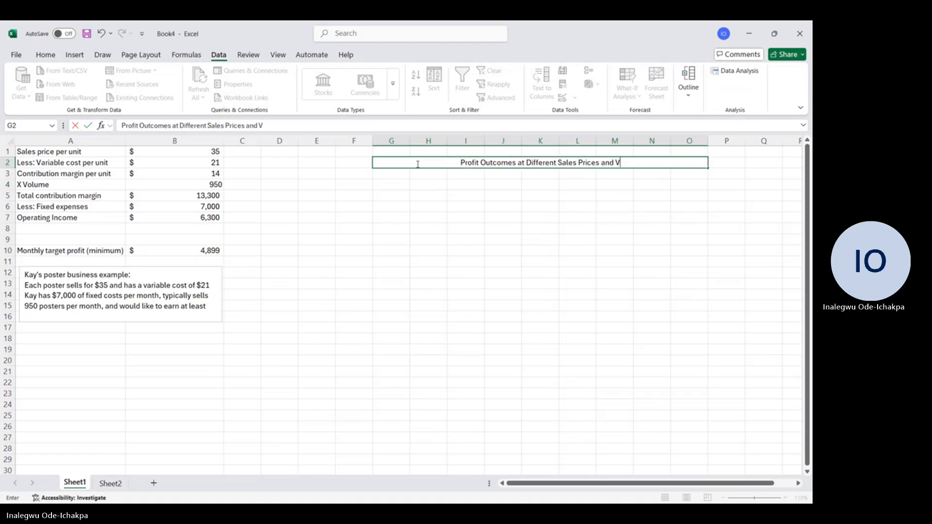
{"action": "type", "text": "olumes"}
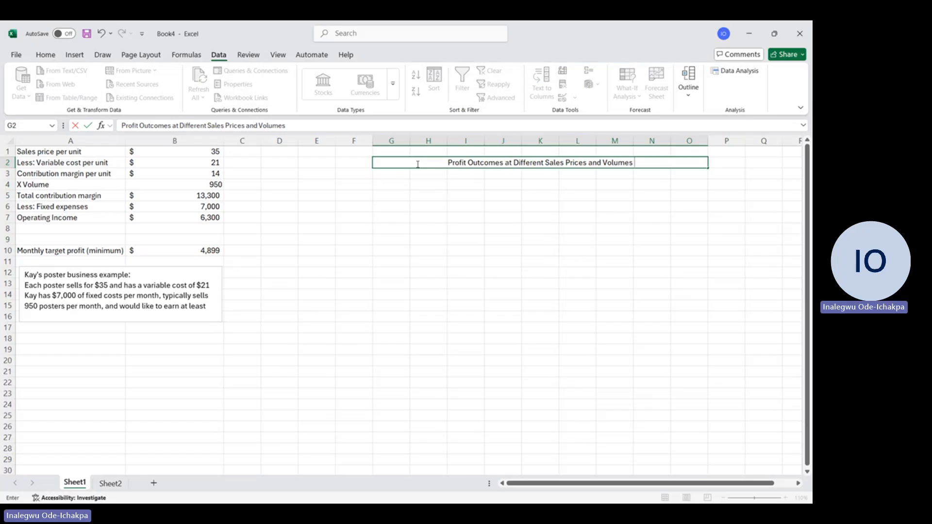
{"action": "type", "text": " ("}
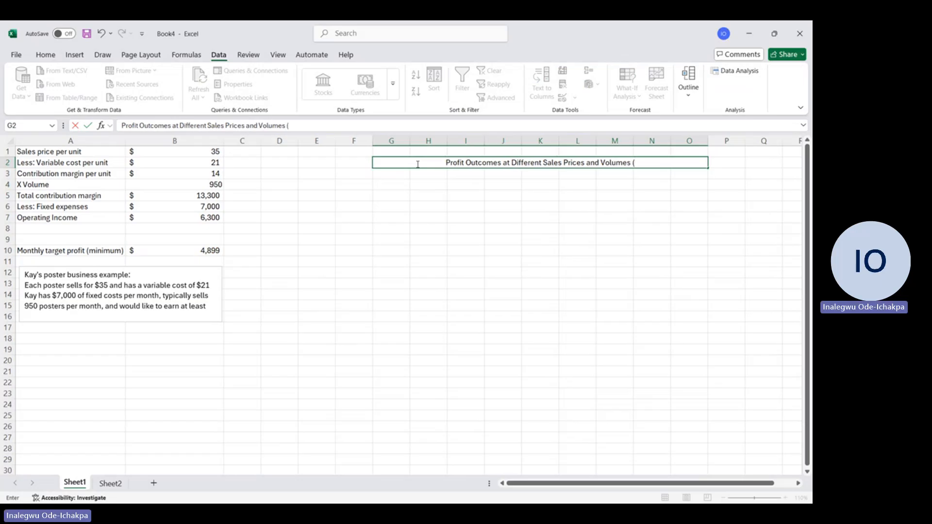
{"action": "type", "text": "s"}
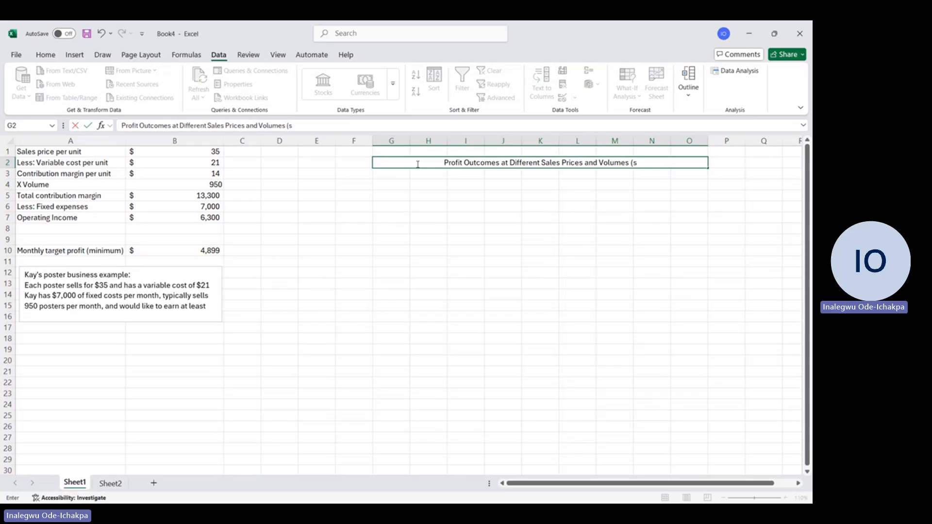
{"action": "type", "text": "ha"}
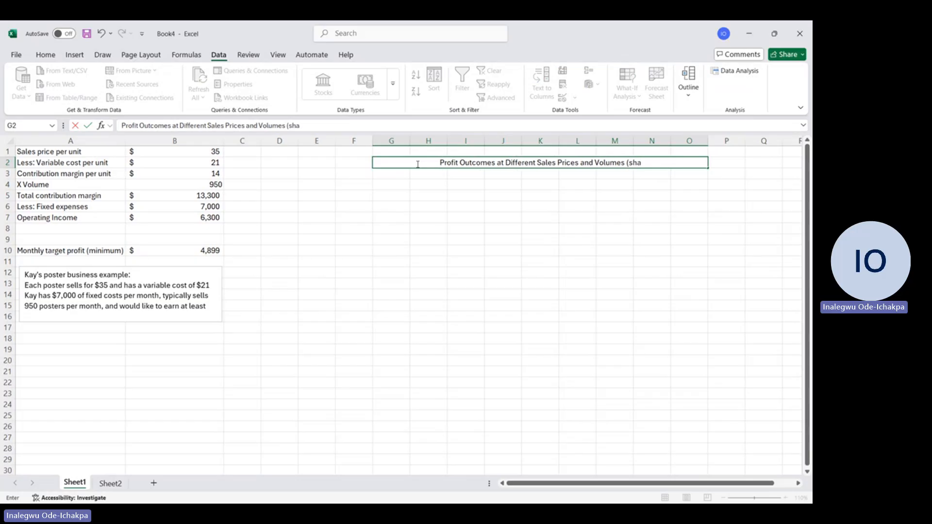
{"action": "type", "text": "de"}
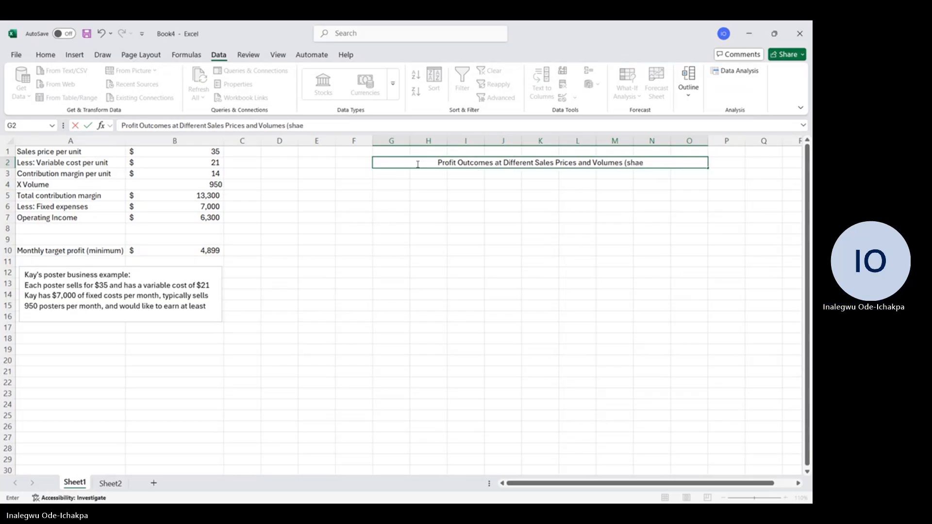
{"action": "type", "text": " cells"}
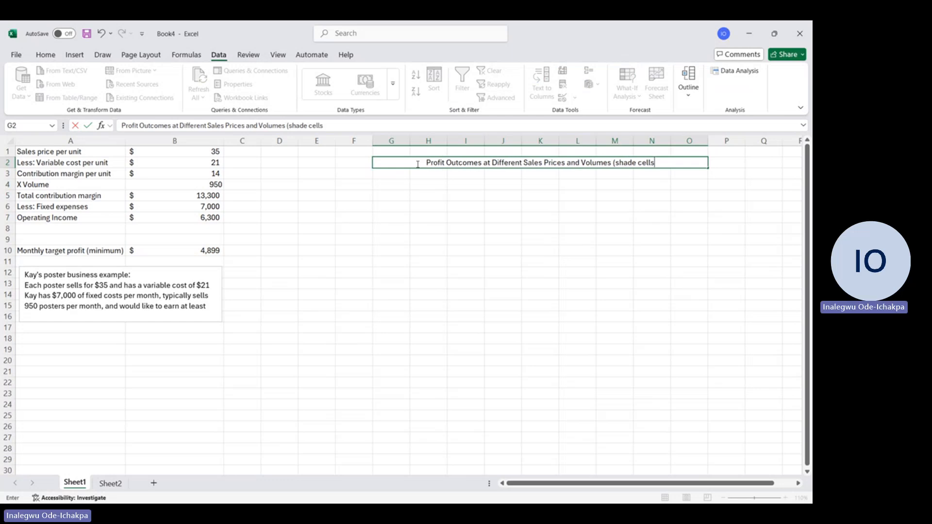
{"action": "type", "text": " greater"}
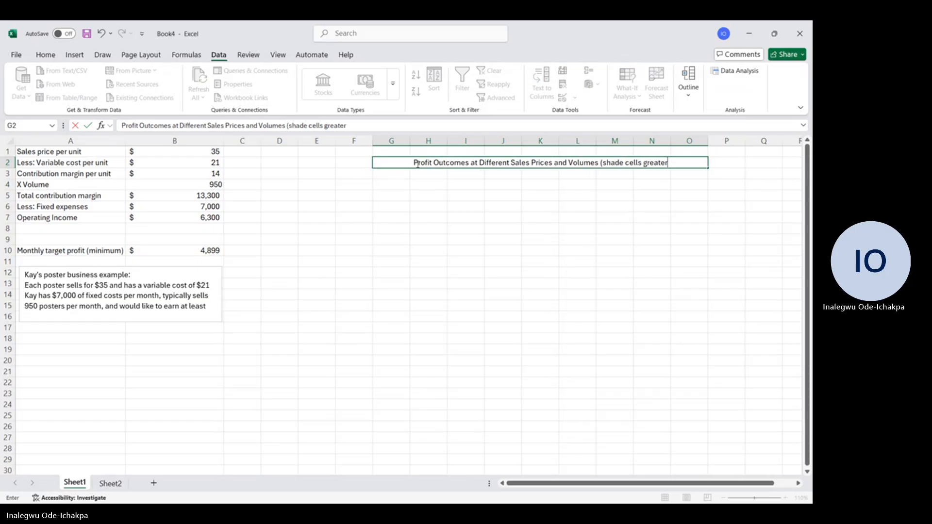
{"action": "type", "text": " than the"}
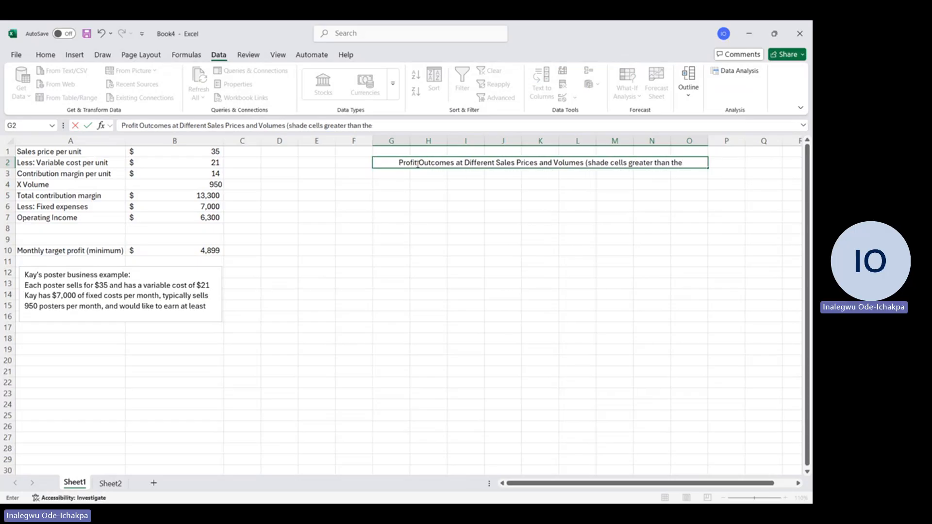
{"action": "type", "text": " terget"}
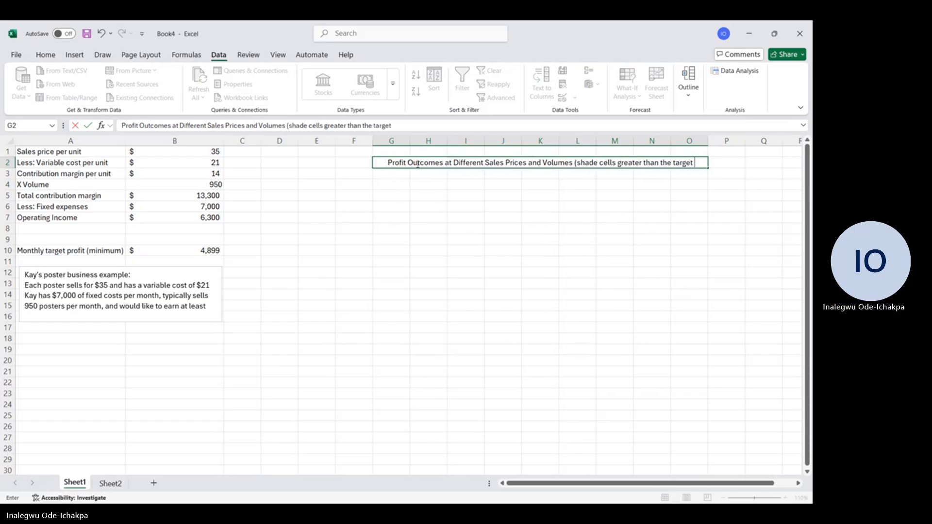
{"action": "type", "text": " profit"}
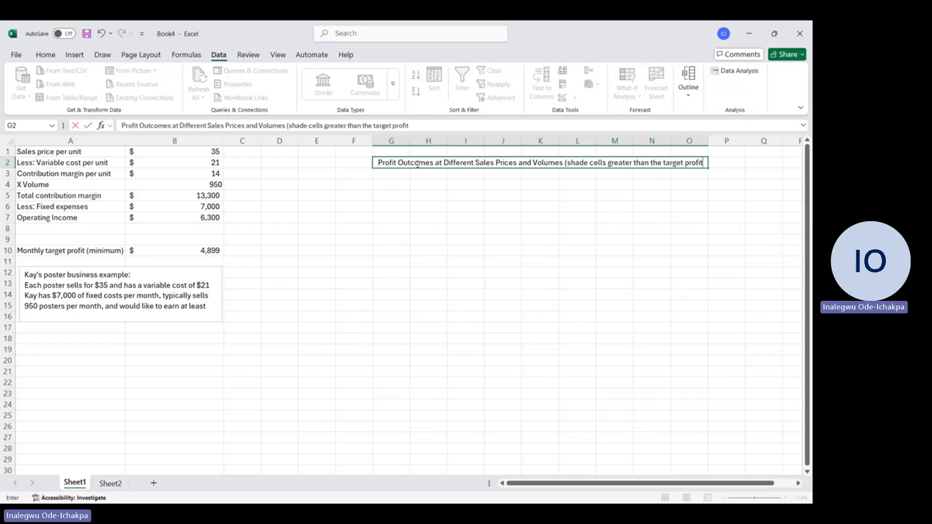
{"action": "type", "text": ")"}
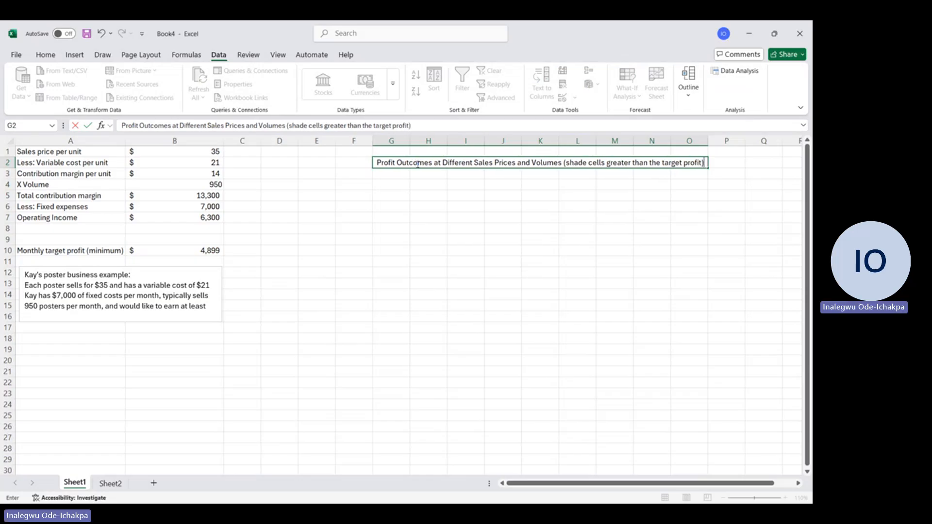
{"action": "left_click", "coordinate": [445, 215]}
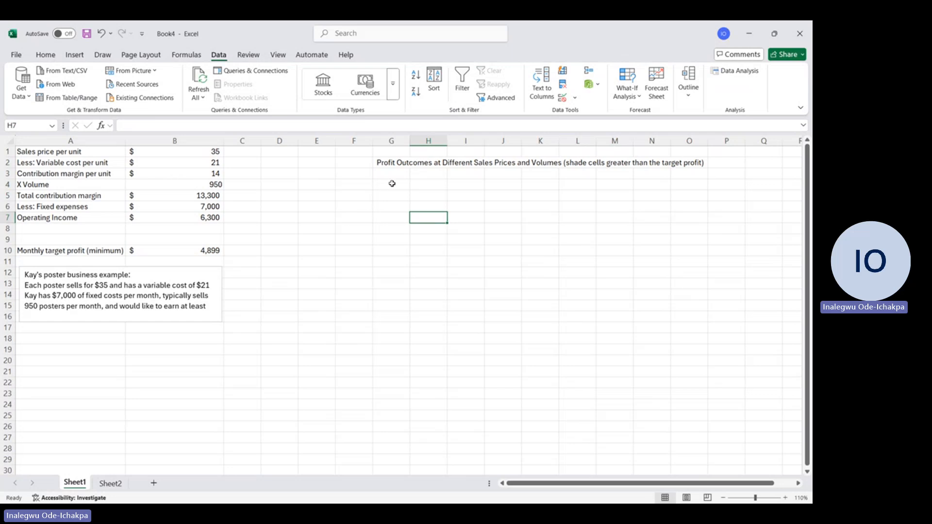
Enter sales prices 29 in F3 and 30 in G3, and fill the series across row 3 to 39 in P3
{"action": "left_click", "coordinate": [363, 175]}
{"action": "type", "text": "29"}
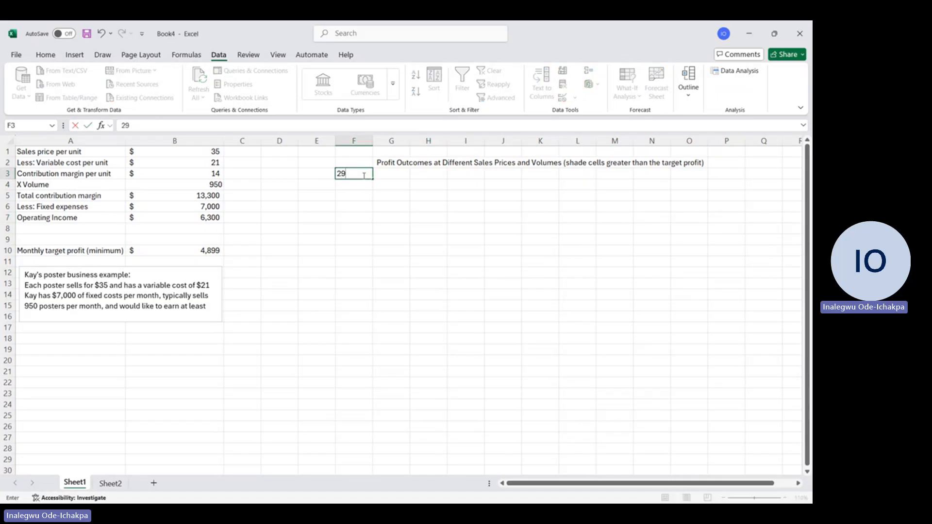
{"action": "left_click", "coordinate": [403, 172]}
{"action": "left_click", "coordinate": [350, 174]}
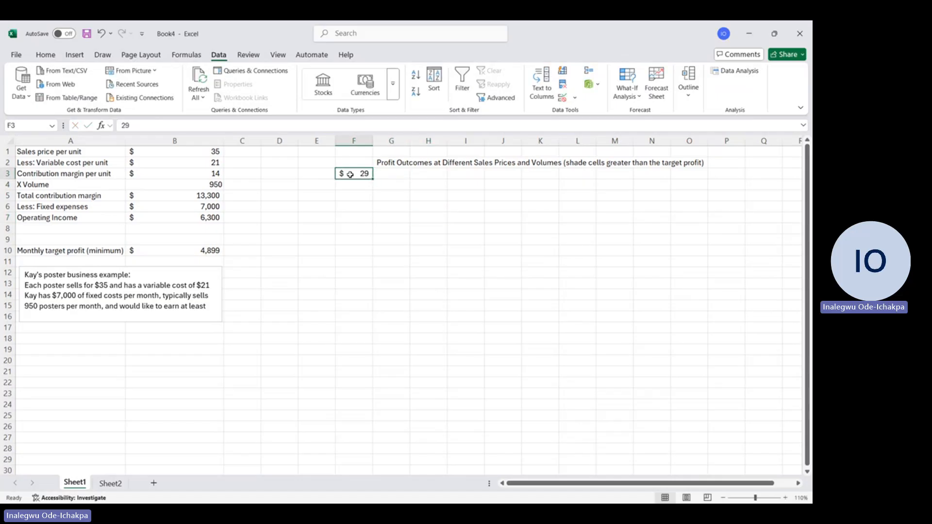
{"action": "left_click", "coordinate": [380, 174]}
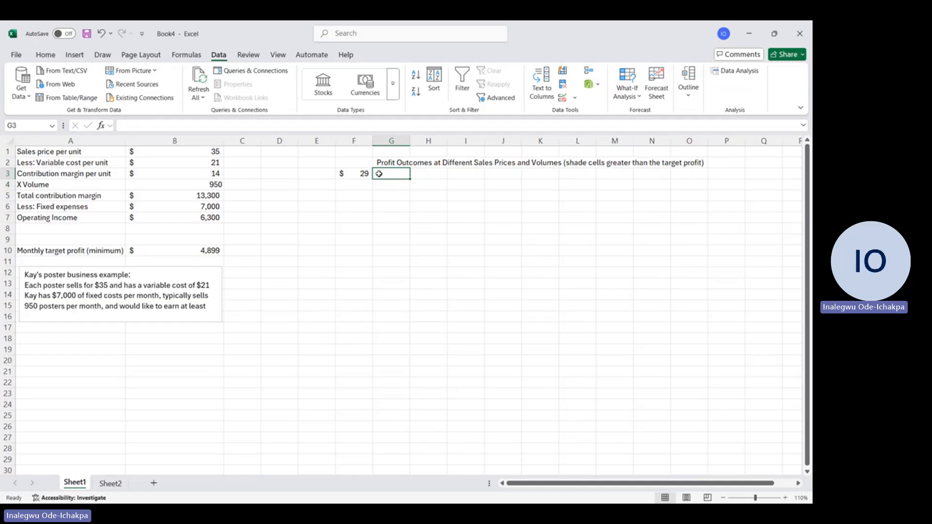
{"action": "type", "text": "30"}
{"action": "left_click", "coordinate": [375, 205]}
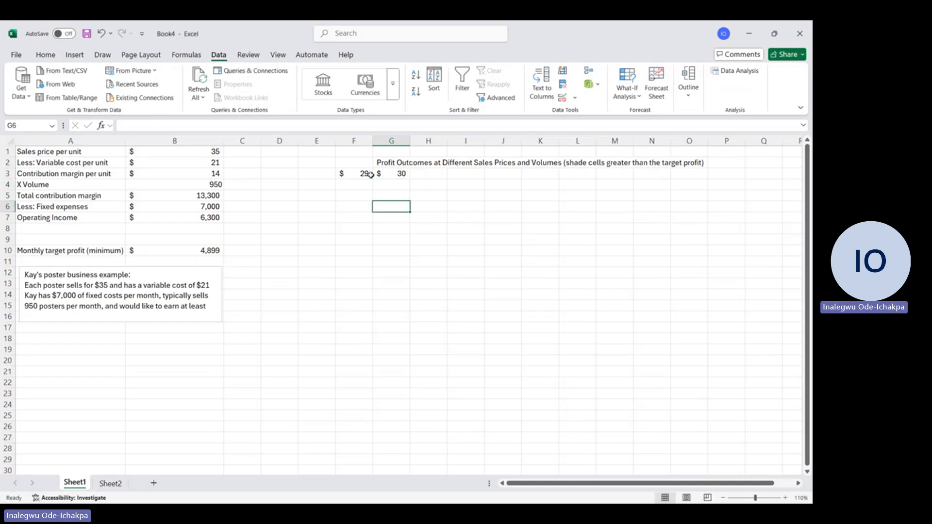
{"action": "left_click_drag", "start_coordinate": [371, 174], "coordinate": [743, 181]}
{"action": "key", "text": "alt+Tab"}
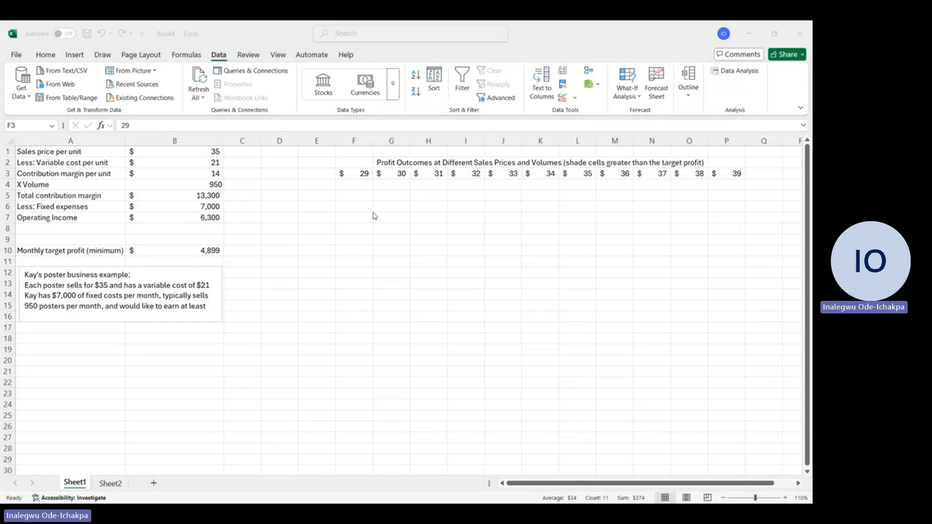
Enter 1400 in E4 as the first sales volume of the profit outcomes table
{"action": "left_click", "coordinate": [315, 185]}
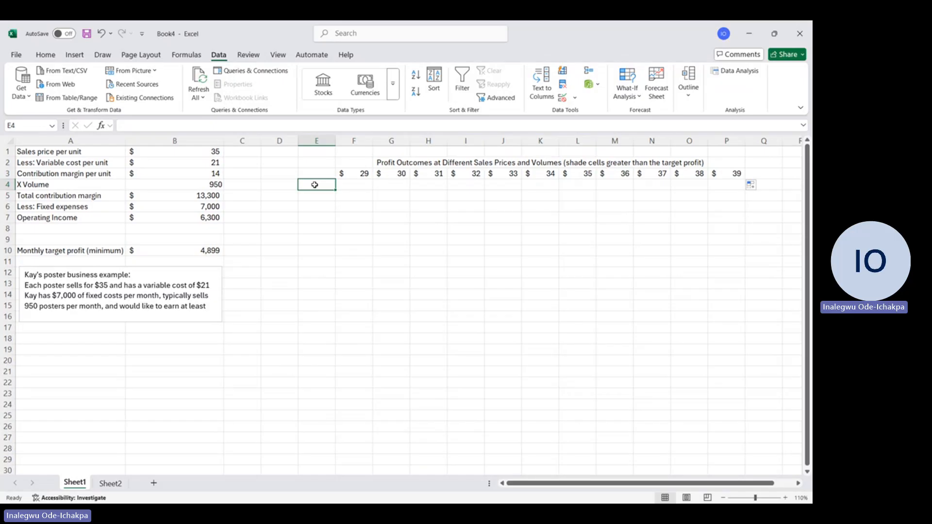
{"action": "type", "text": "14"}
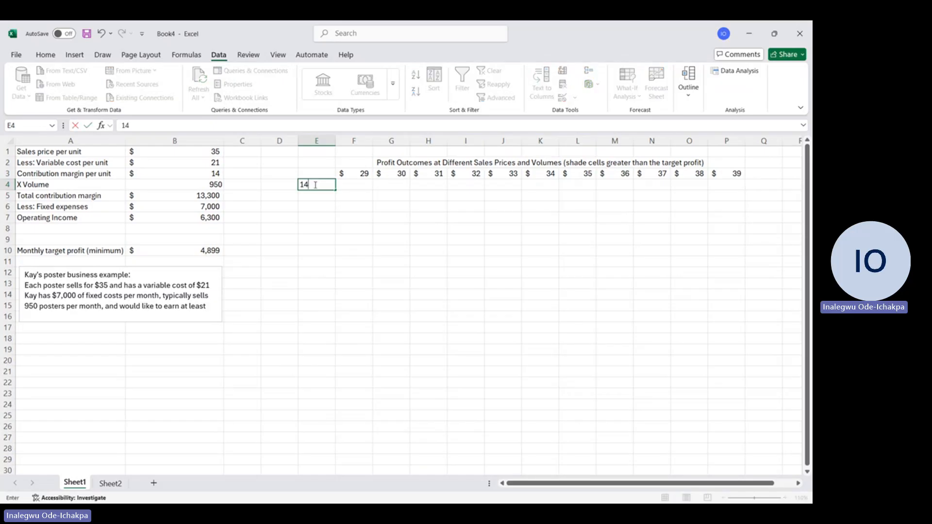
{"action": "type", "text": "00"}
{"action": "left_click", "coordinate": [345, 216]}
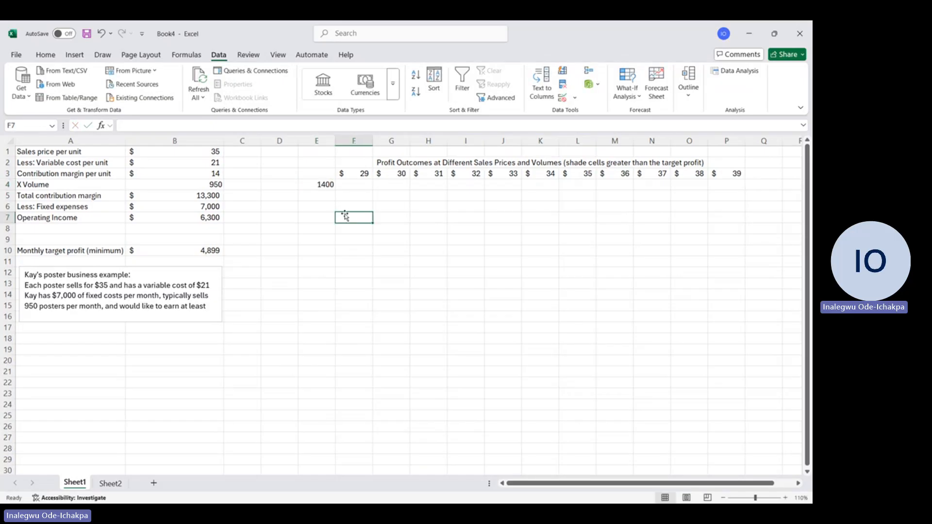
{"action": "left_click", "coordinate": [311, 184]}
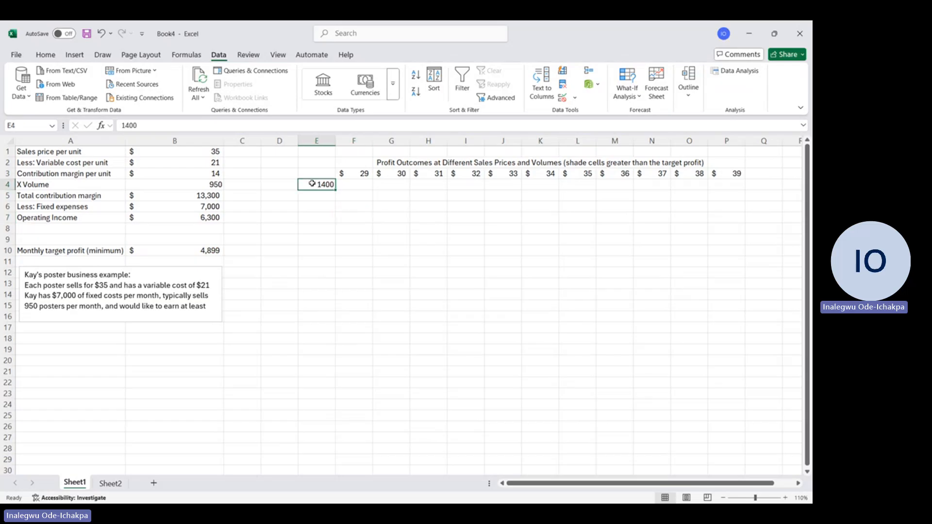
Enter 1350 in E5 and fill the sales volume series down column E to 200 in E28
{"action": "left_click", "coordinate": [319, 198]}
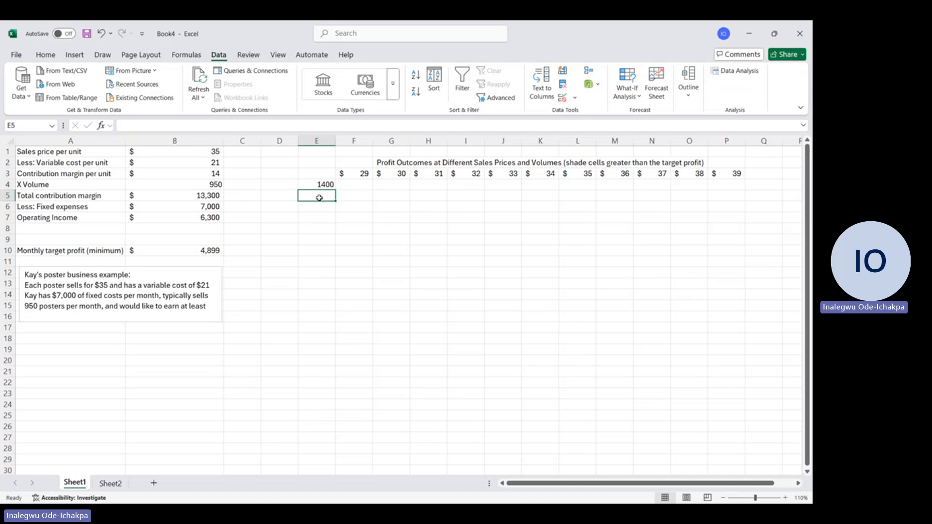
{"action": "type", "text": "1"}
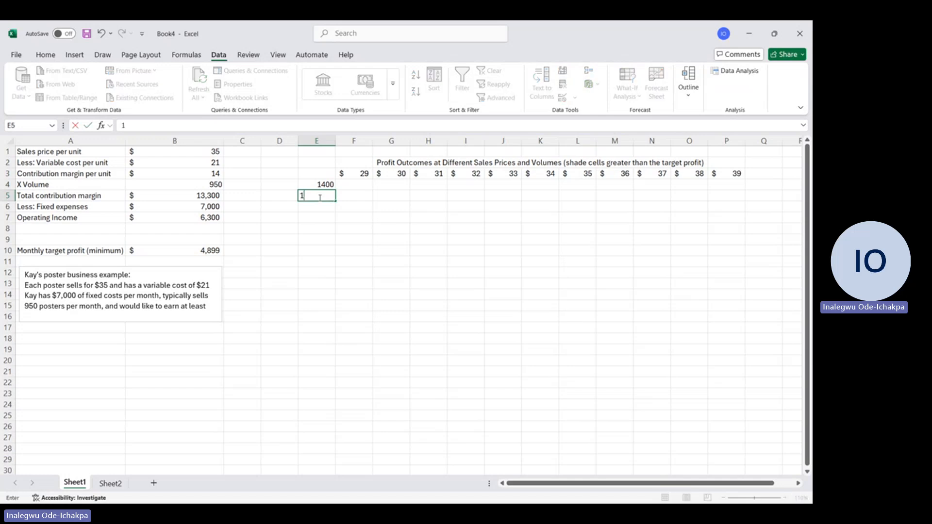
{"action": "type", "text": "350"}
{"action": "left_click", "coordinate": [332, 232]}
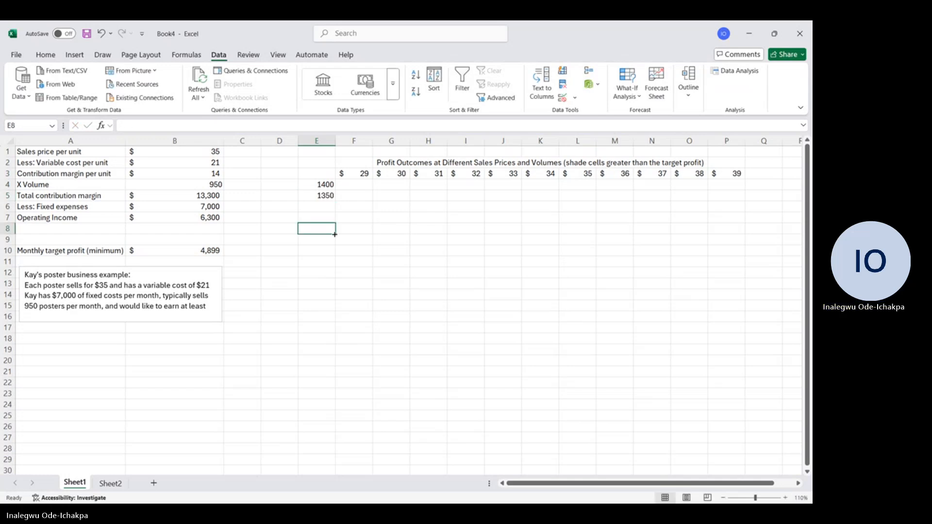
{"action": "left_click", "coordinate": [325, 183]}
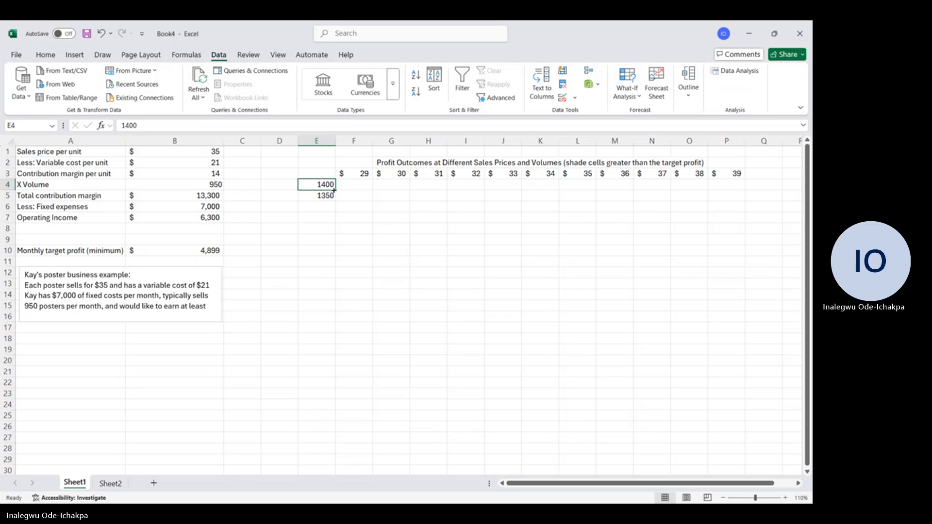
{"action": "left_click_drag", "start_coordinate": [324, 184], "coordinate": [335, 453]}
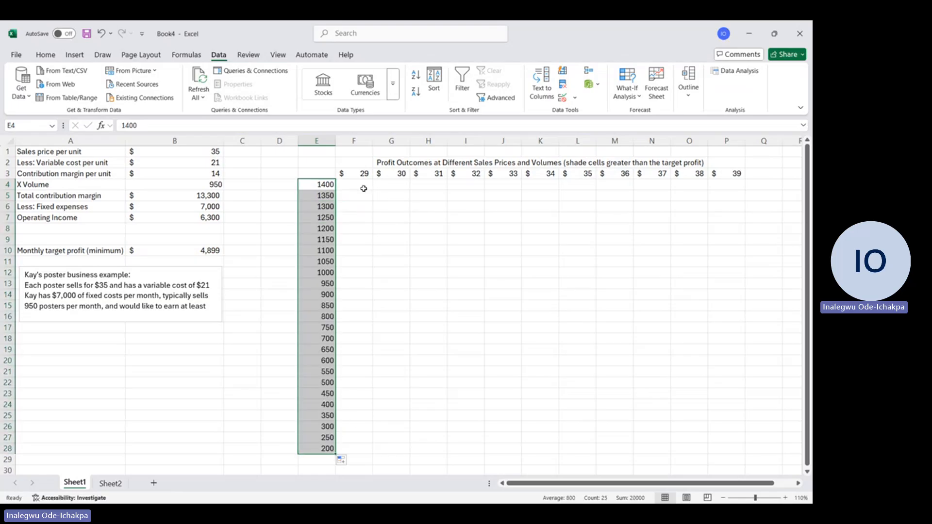
{"action": "left_click", "coordinate": [361, 173]}
{"action": "left_click_drag", "start_coordinate": [348, 173], "coordinate": [728, 177]}
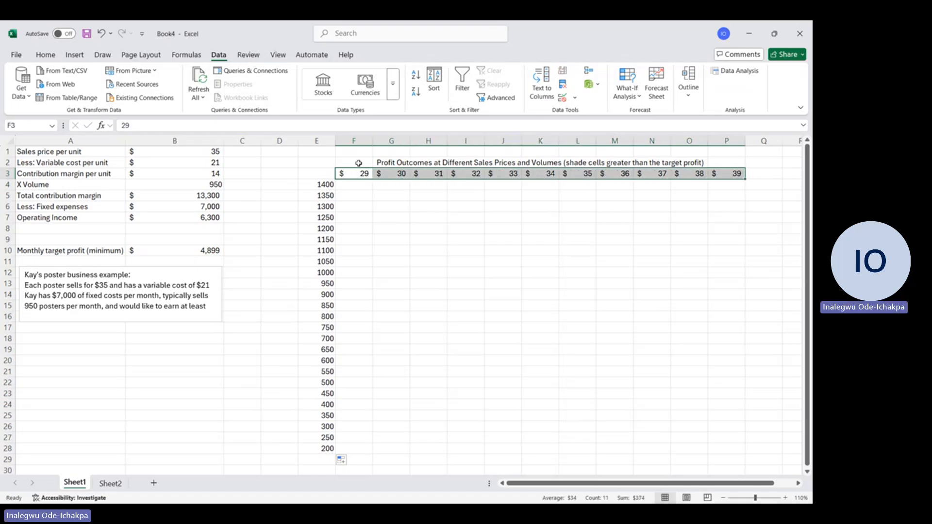
{"action": "left_click", "coordinate": [317, 185]}
{"action": "left_click_drag", "start_coordinate": [326, 338], "coordinate": [326, 448]}
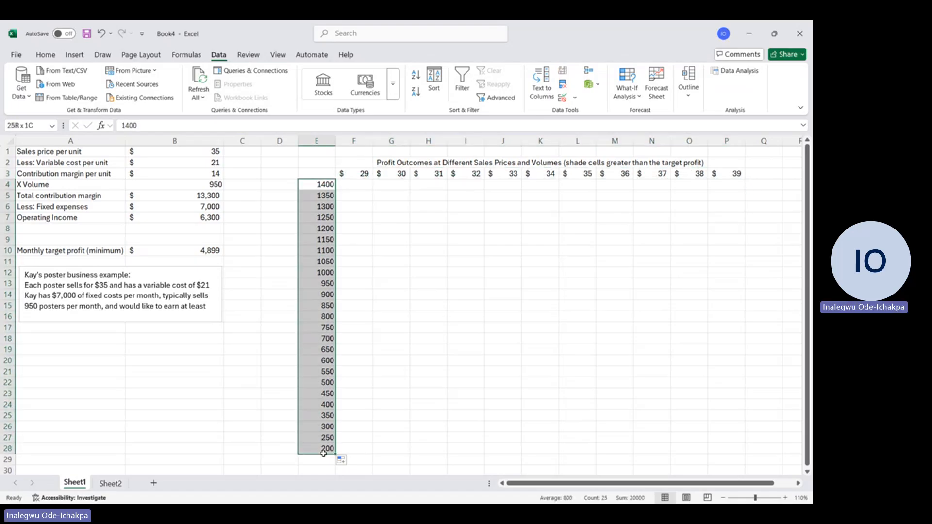
{"action": "left_click", "coordinate": [415, 260]}
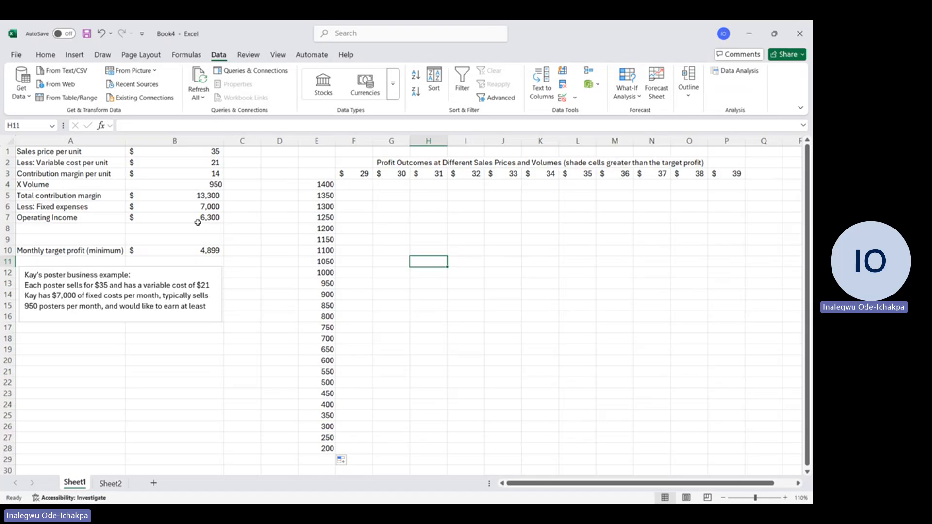
Link the table's corner cell E3 to the operating income with the formula =B7
{"action": "left_click", "coordinate": [326, 175]}
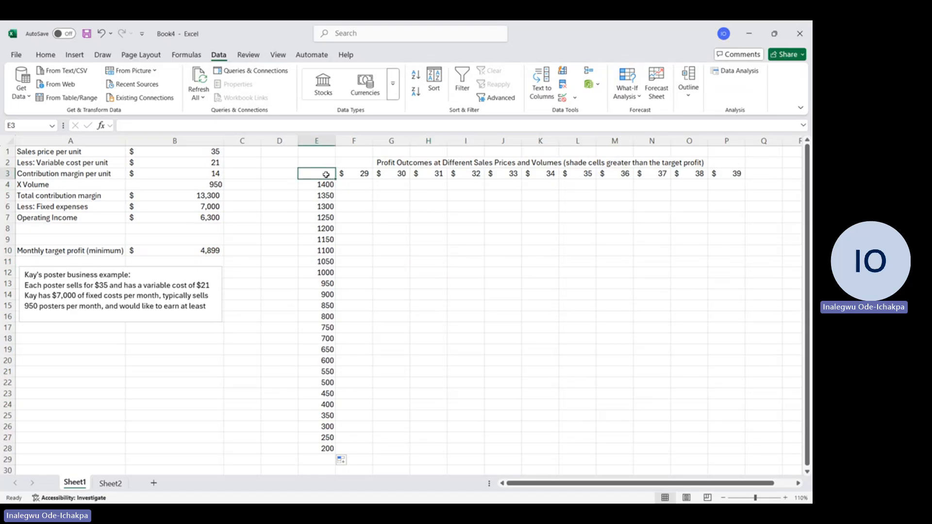
{"action": "type", "text": "="}
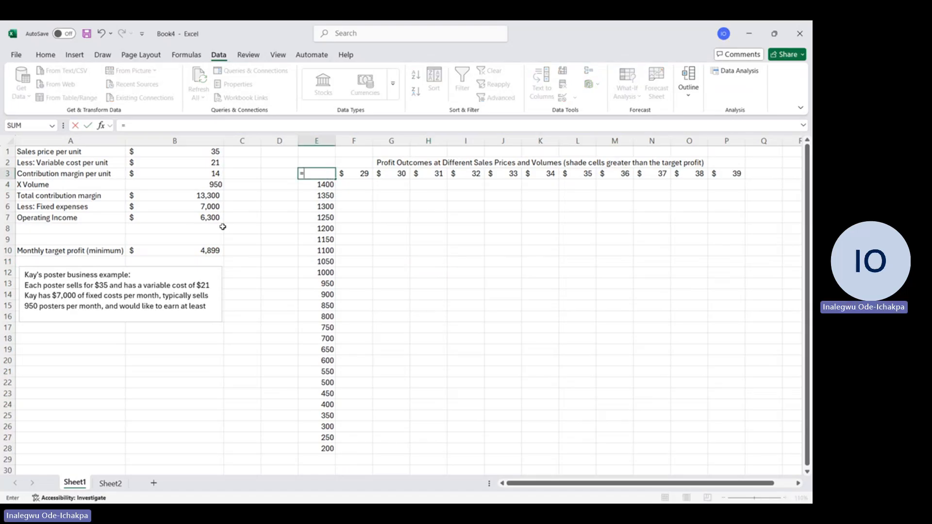
{"action": "left_click", "coordinate": [201, 217]}
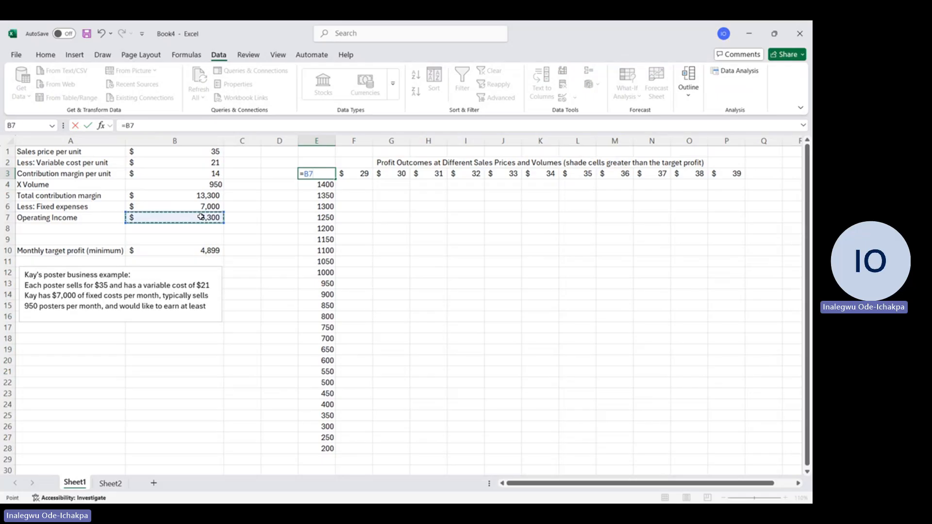
{"action": "key", "text": "Return"}
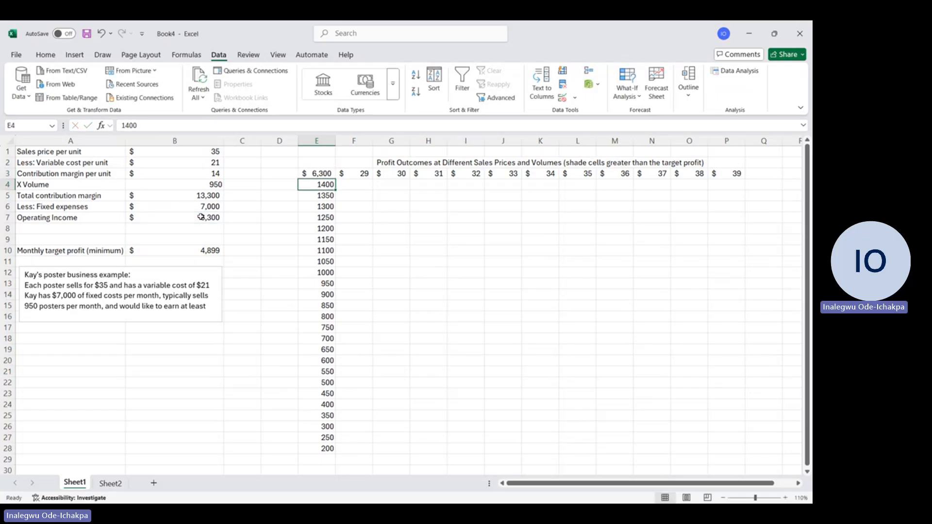
{"action": "left_click", "coordinate": [356, 184]}
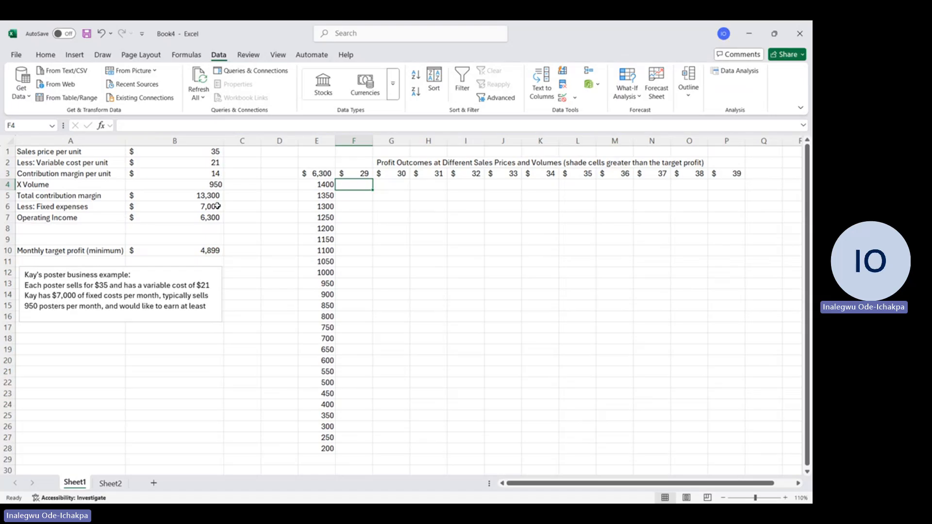
Create a two-variable what-if data table over E3:P28 with row input cell B1 and column input cell B4
{"action": "left_click", "coordinate": [316, 173]}
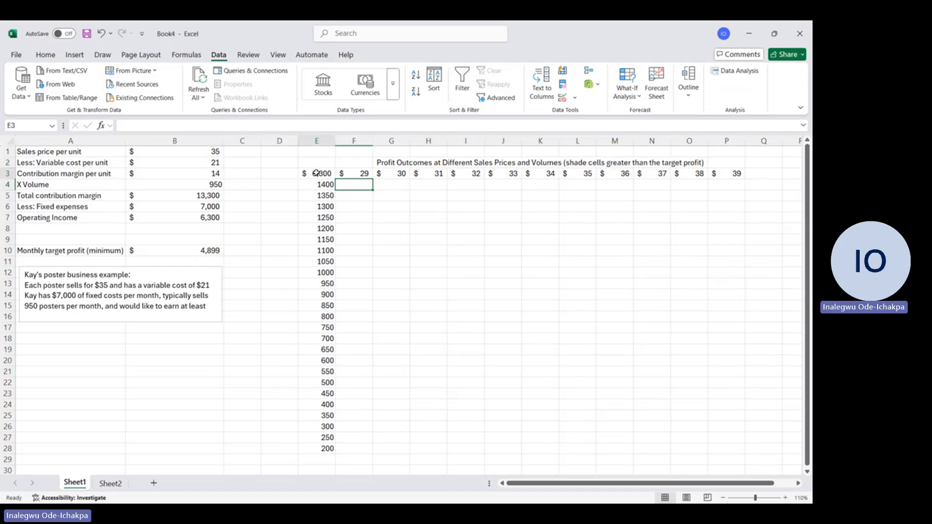
{"action": "left_click_drag", "start_coordinate": [316, 173], "coordinate": [742, 449]}
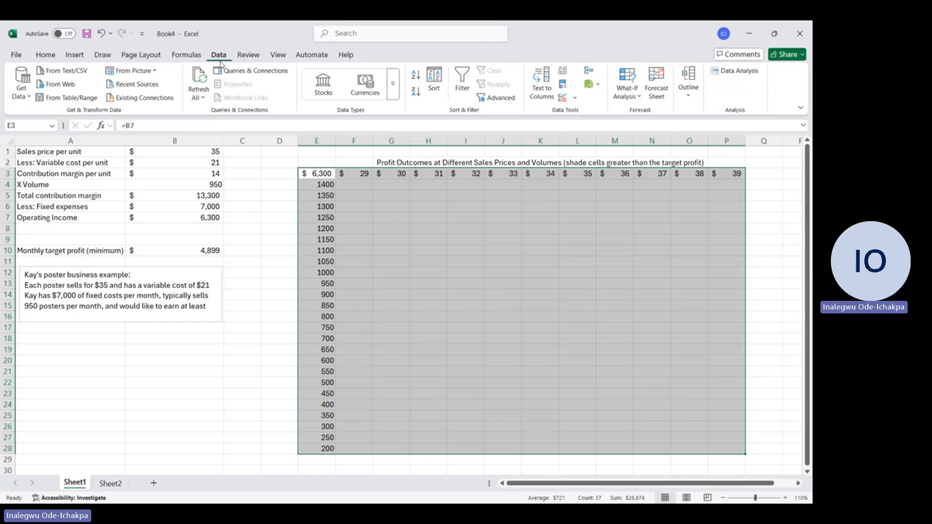
{"action": "left_click", "coordinate": [639, 98]}
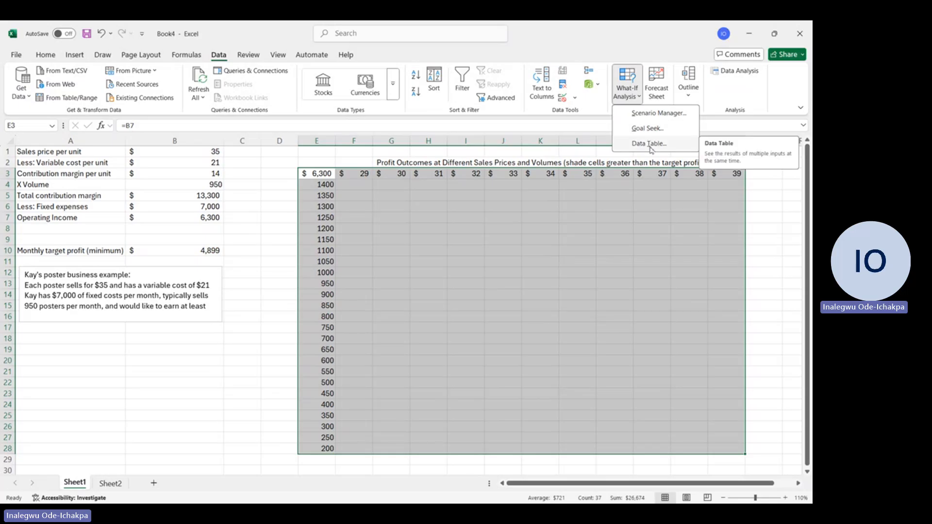
{"action": "left_click", "coordinate": [650, 144]}
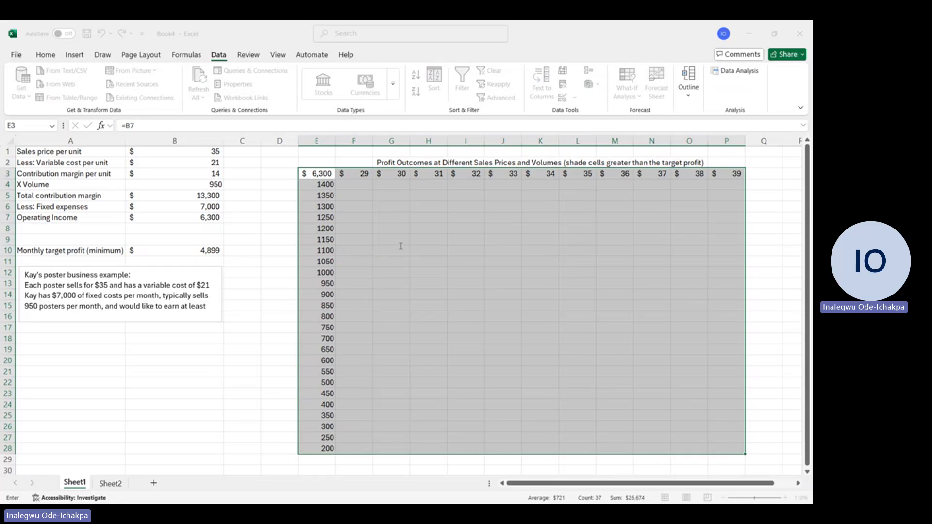
{"action": "left_click", "coordinate": [189, 152]}
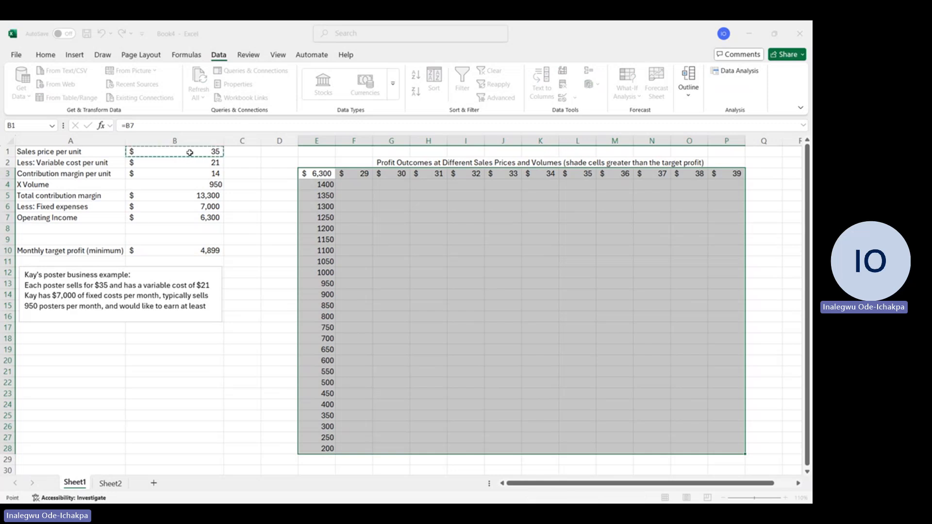
{"action": "left_click", "coordinate": [416, 257]}
{"action": "left_click", "coordinate": [190, 186]}
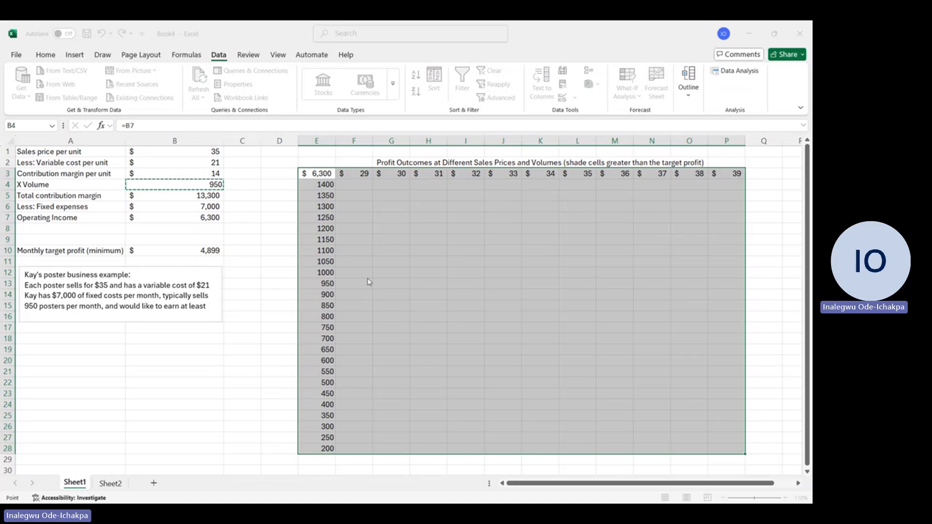
{"action": "key", "text": "Return"}
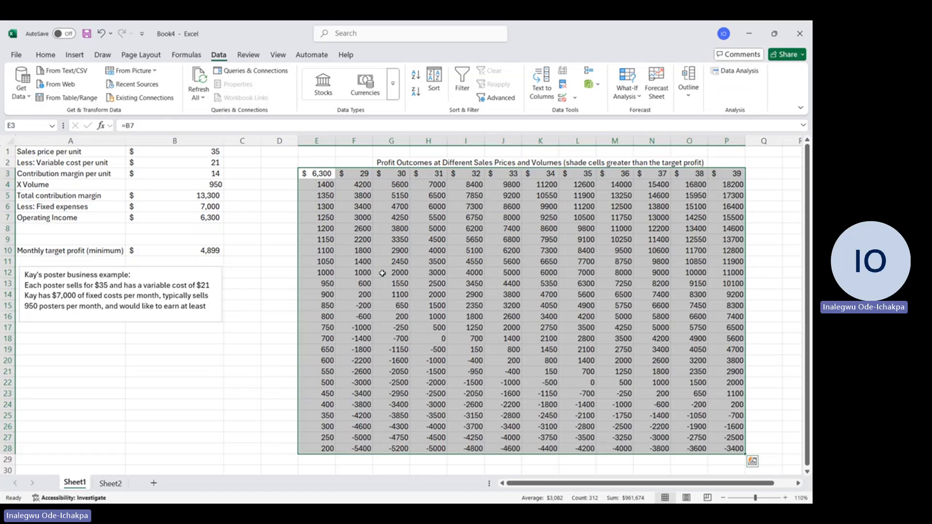
Examine the profit outcomes by price and volume, the model's volume cell, and the target income in the poster business note
{"action": "left_click", "coordinate": [358, 174]}
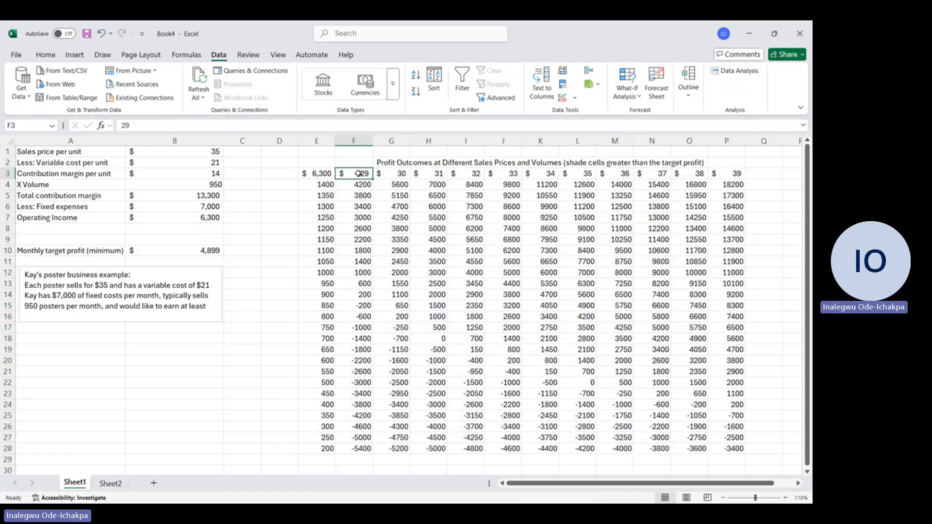
{"action": "left_click", "coordinate": [329, 188]}
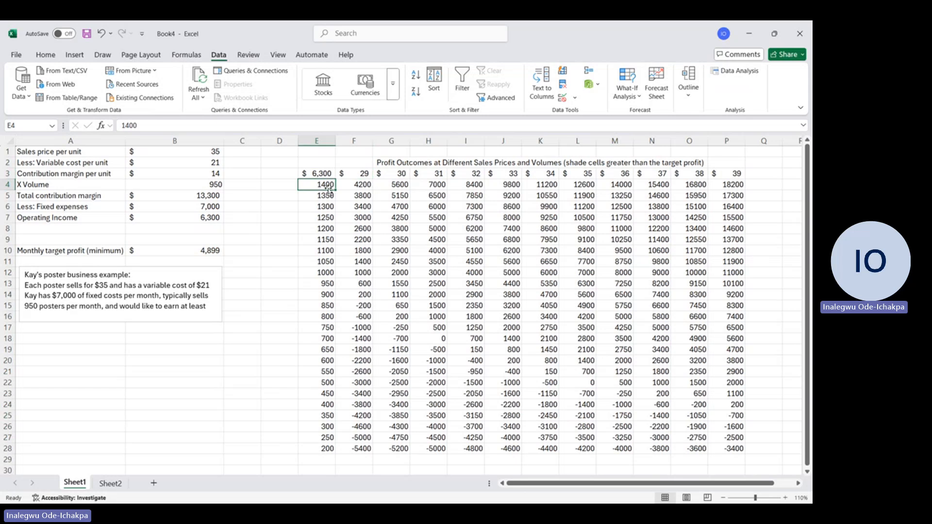
{"action": "left_click", "coordinate": [365, 183]}
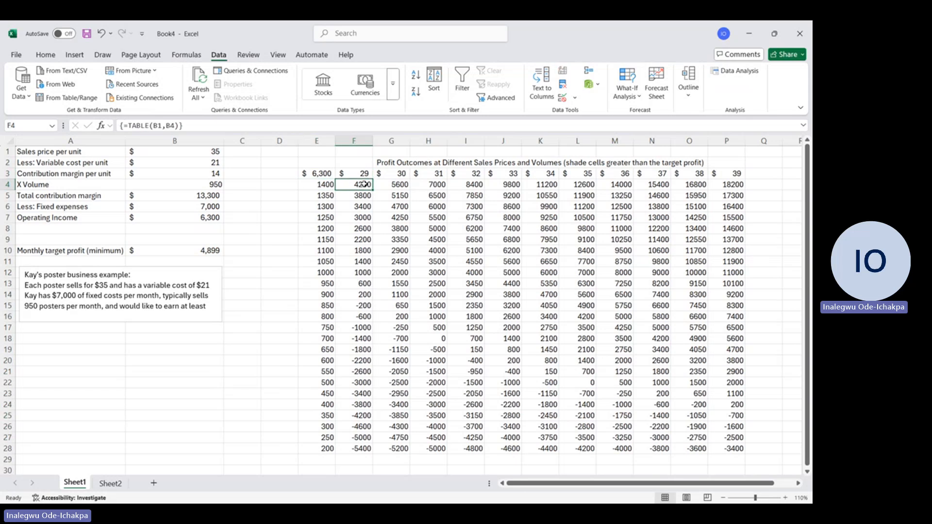
{"action": "left_click", "coordinate": [398, 188]}
{"action": "left_click", "coordinate": [491, 194]}
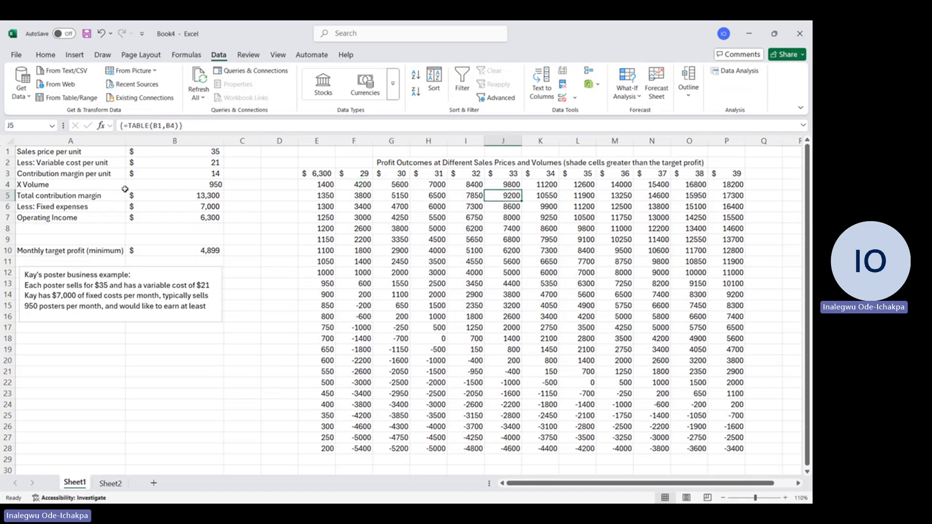
{"action": "left_click", "coordinate": [189, 186]}
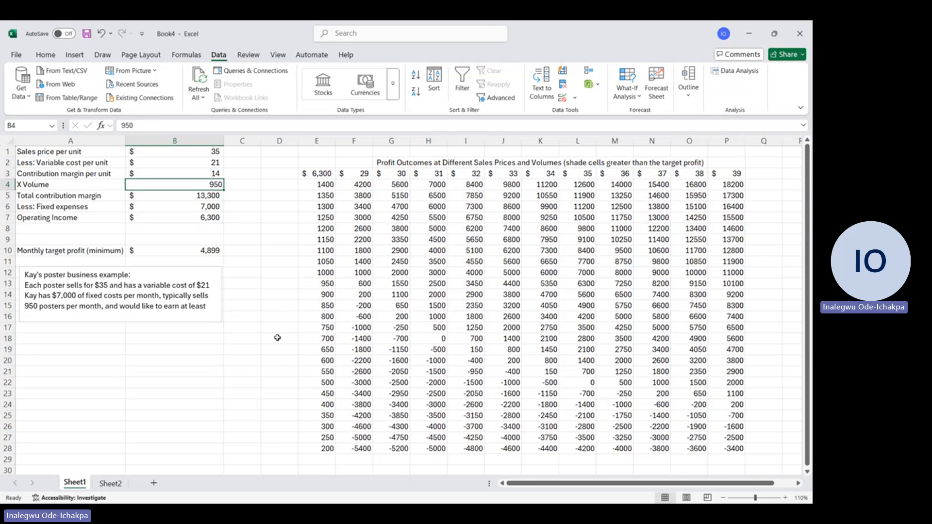
{"action": "left_click", "coordinate": [9, 383]}
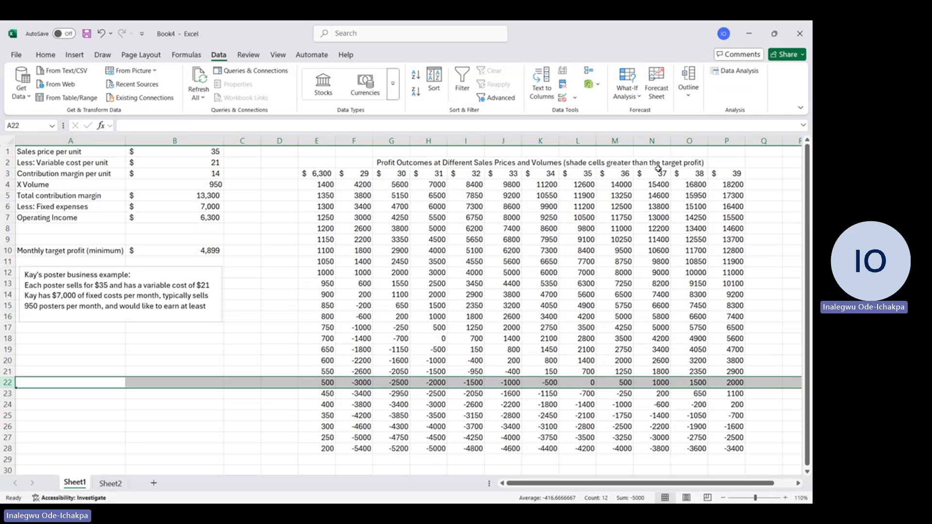
{"action": "left_click", "coordinate": [125, 301]}
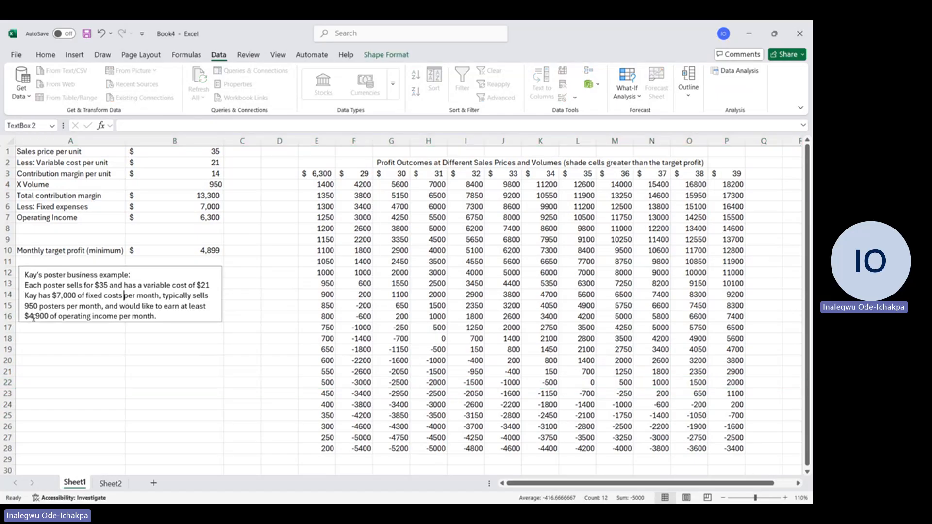
{"action": "left_click_drag", "start_coordinate": [25, 318], "coordinate": [49, 317]}
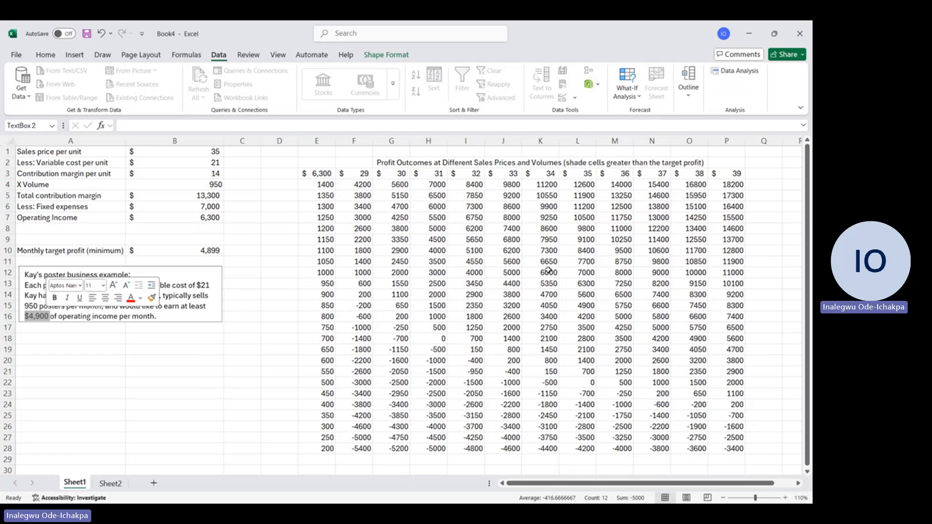
{"action": "left_click", "coordinate": [199, 306]}
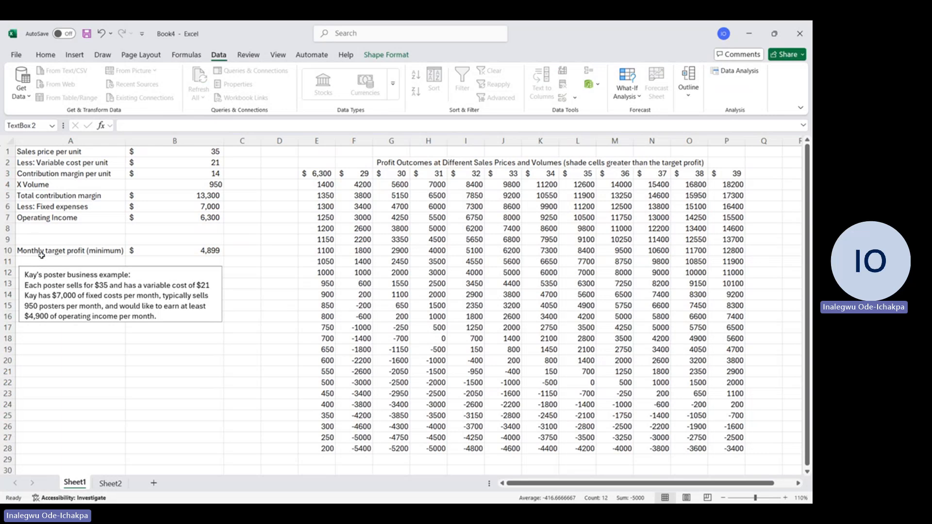
Start a Greater Than conditional formatting rule for the profit outcomes table E3:P28
{"action": "left_click_drag", "start_coordinate": [316, 174], "coordinate": [742, 449]}
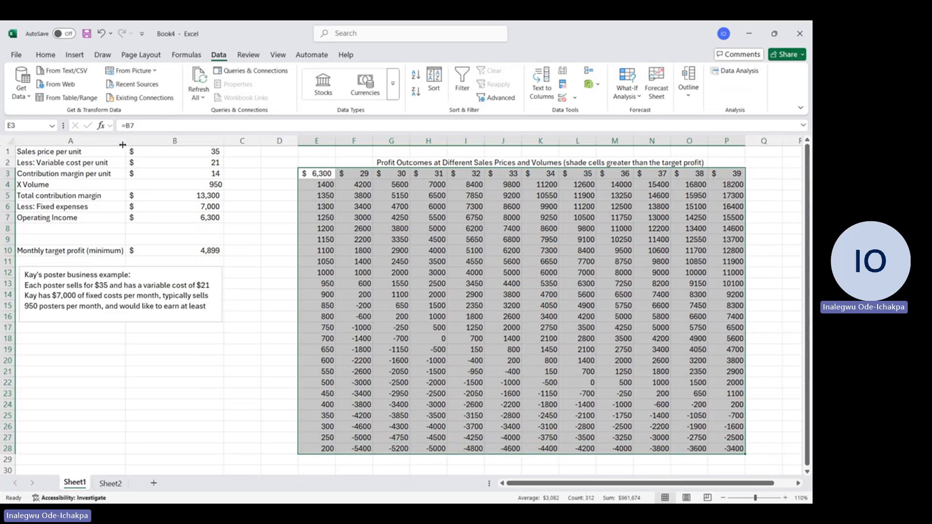
{"action": "left_click", "coordinate": [46, 54]}
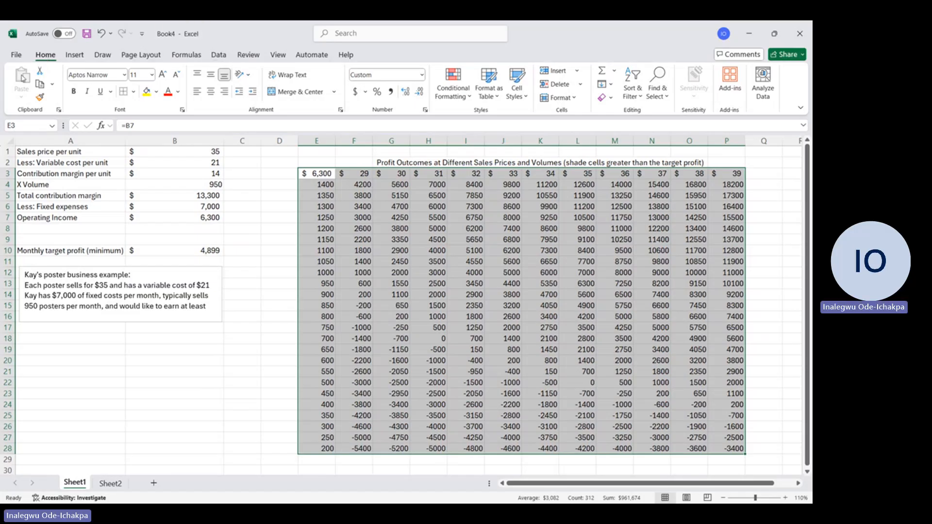
{"action": "left_click", "coordinate": [470, 99]}
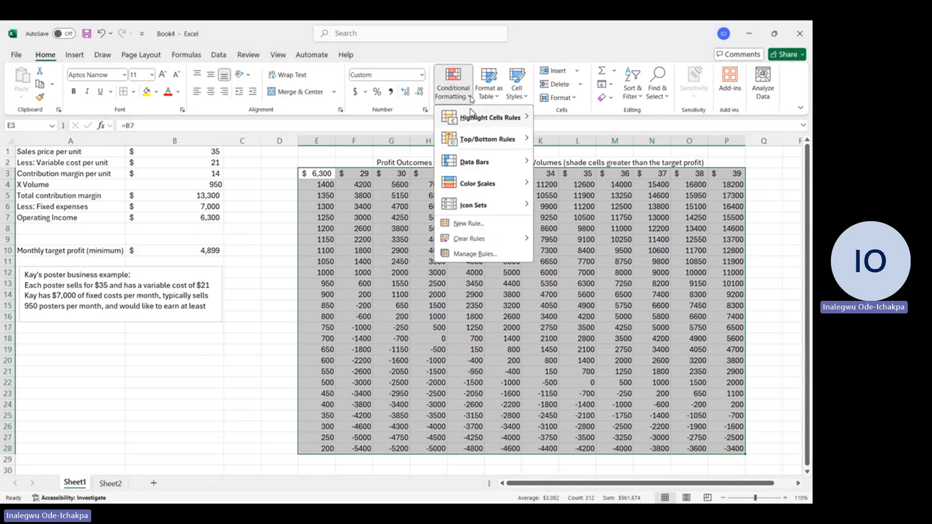
{"action": "mouse_move", "coordinate": [475, 122]}
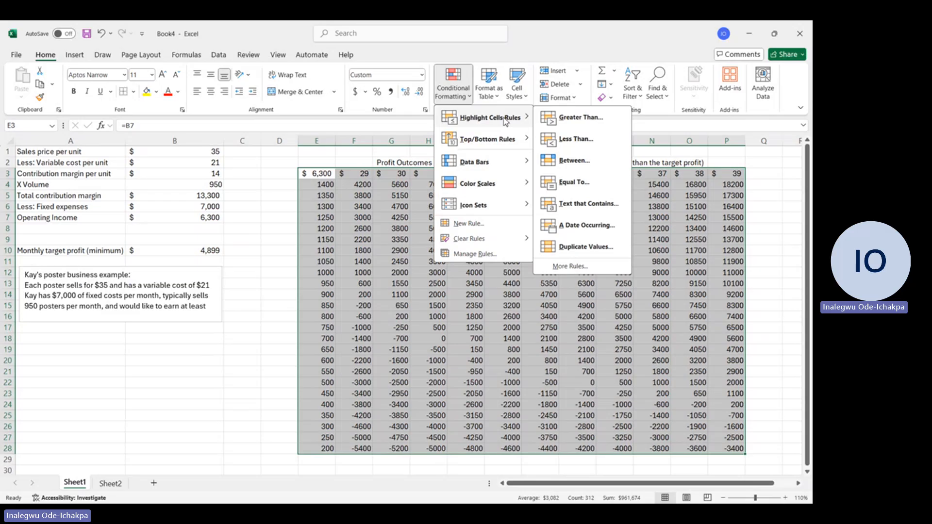
{"action": "left_click", "coordinate": [575, 121]}
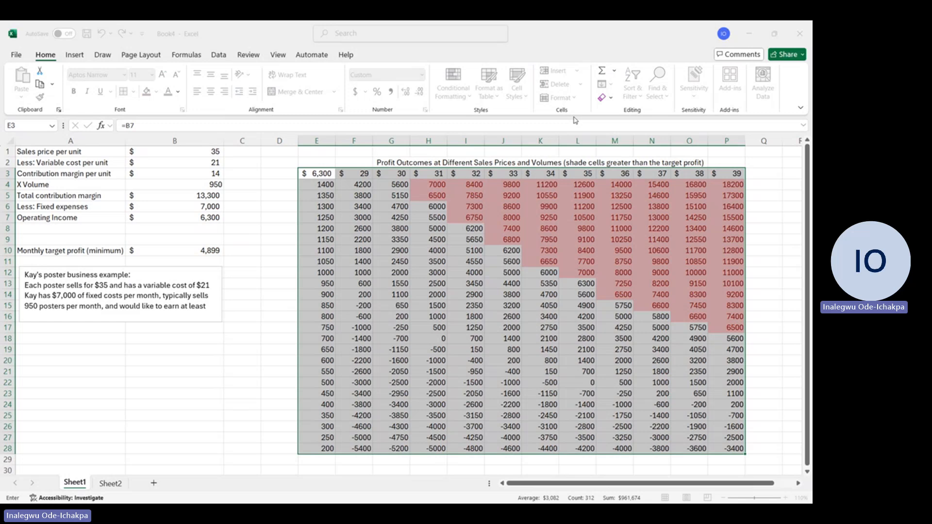